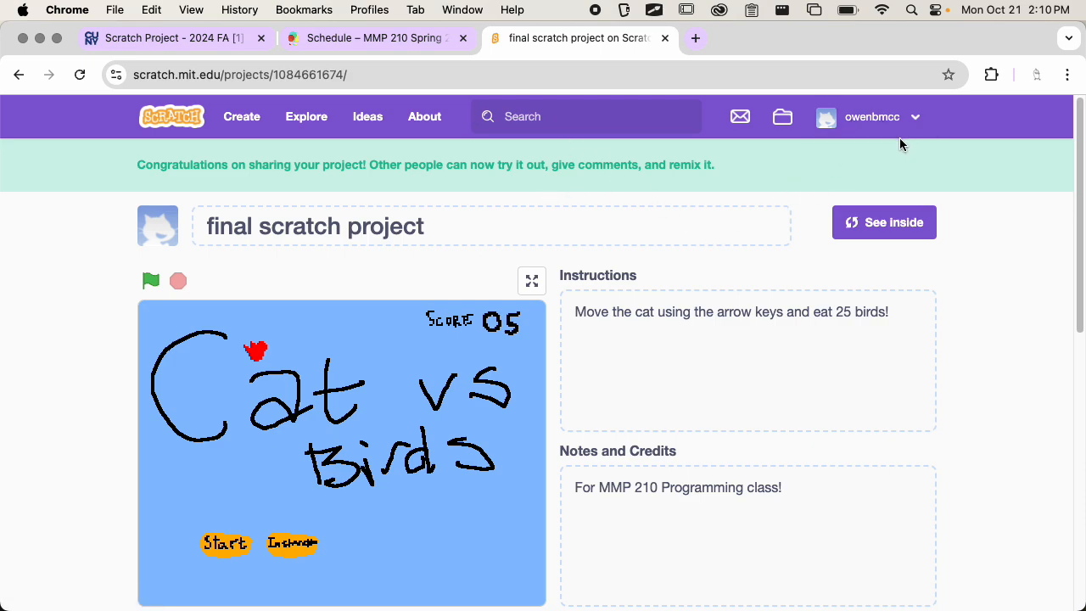
# Copy the shared Scratch project's web address and open it in a new incognito window.
pyautogui.click(416, 82)
pyautogui.press('super+c')
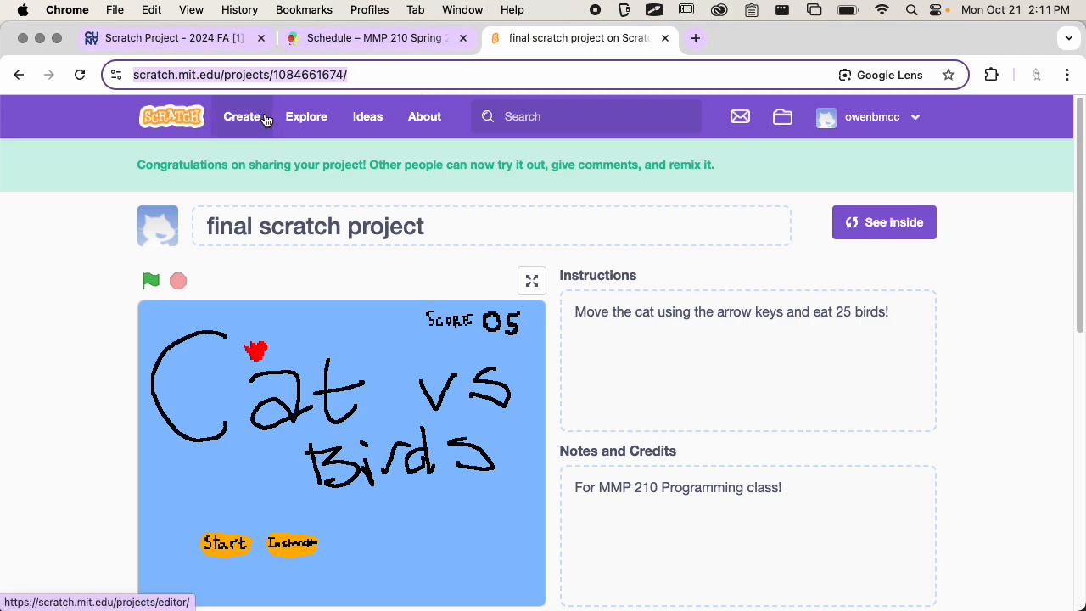
pyautogui.press('super+shift+n')
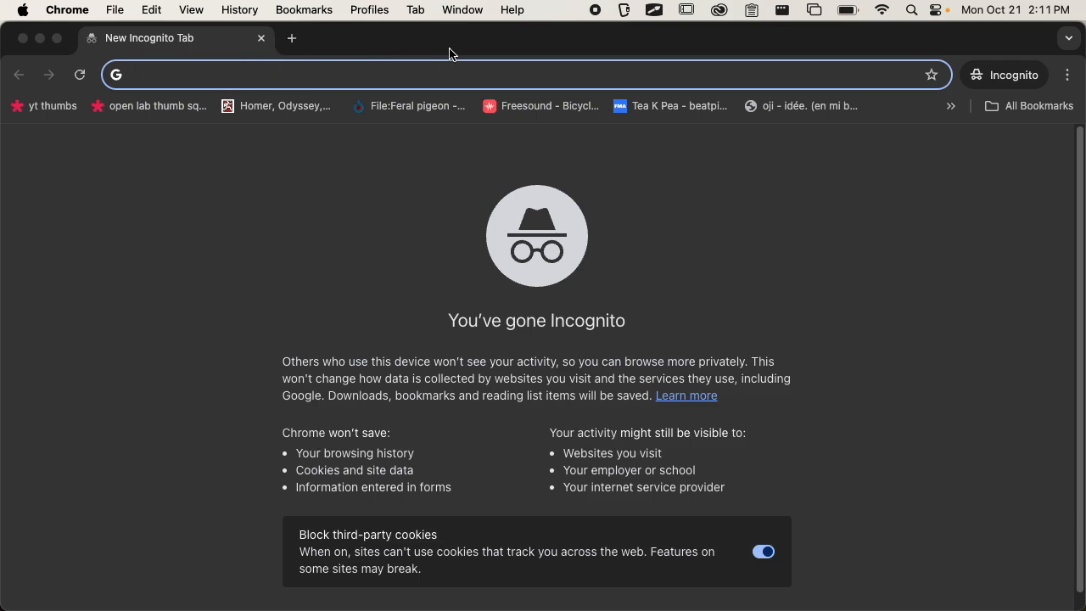
pyautogui.click(261, 38)
pyautogui.click(116, 11)
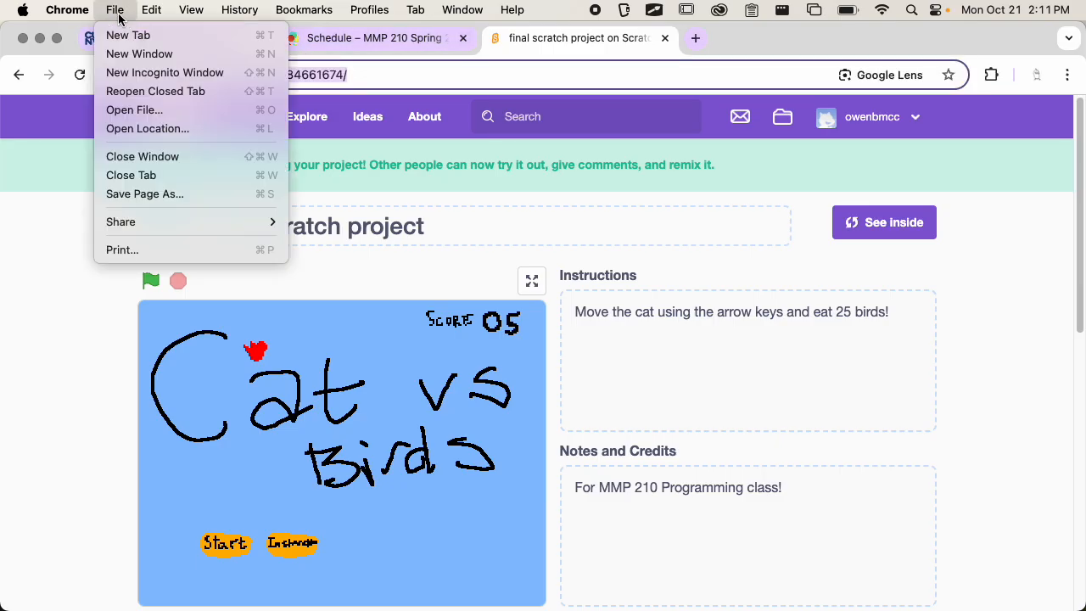
pyautogui.click(138, 73)
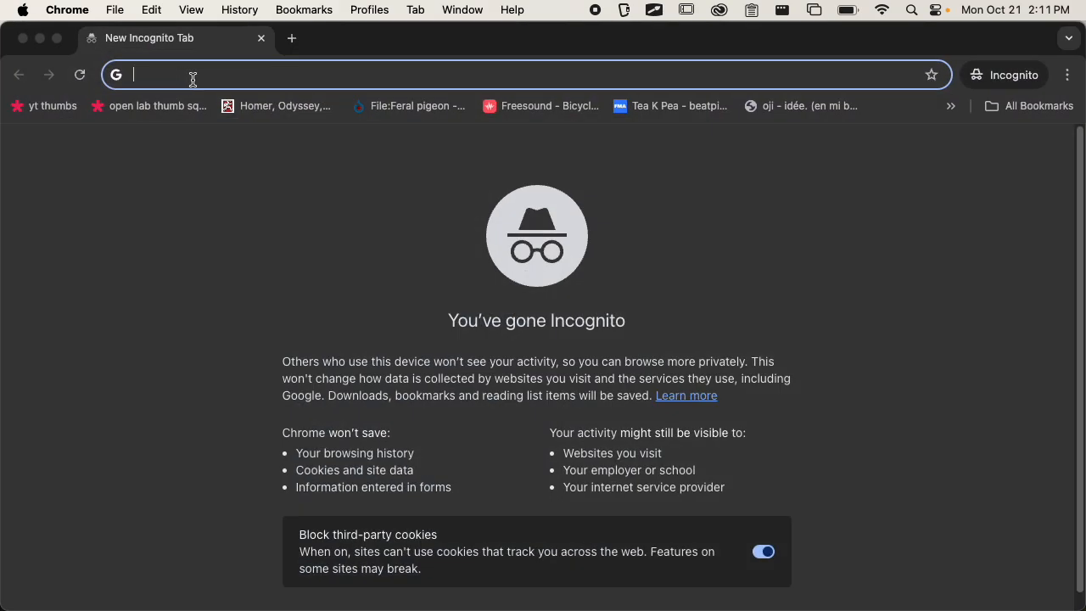
pyautogui.press('super+v')
pyautogui.press('Return')
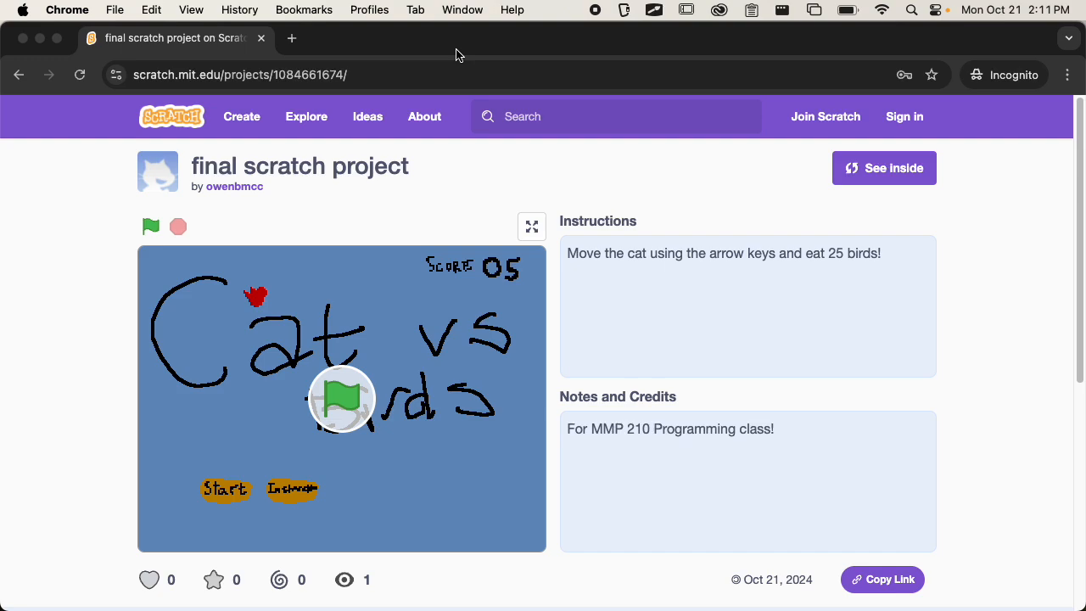
# Capture a screenshot of the whole incognito window showing the public project page.
pyautogui.press('super+shift+4')
pyautogui.press('space')
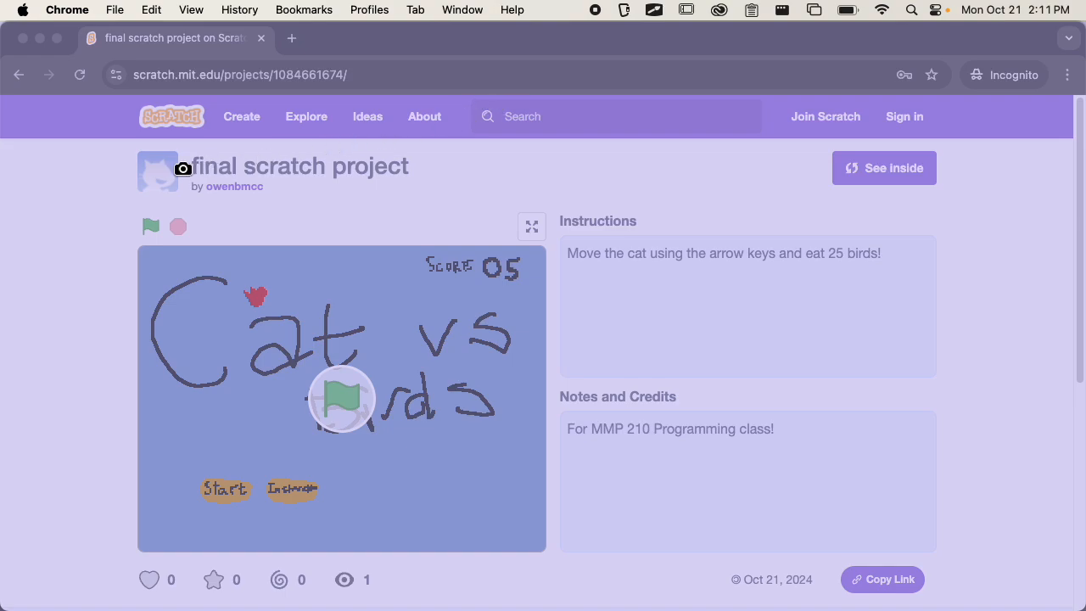
pyautogui.click(86, 184)
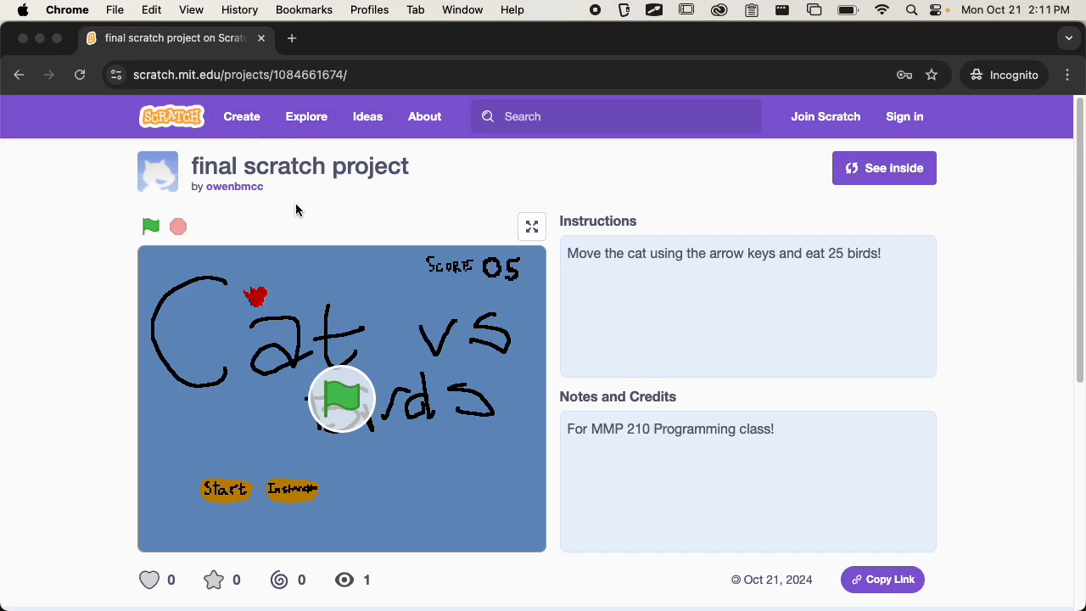
# View the project in full screen and return to its project page.
pyautogui.press('super+Tab')
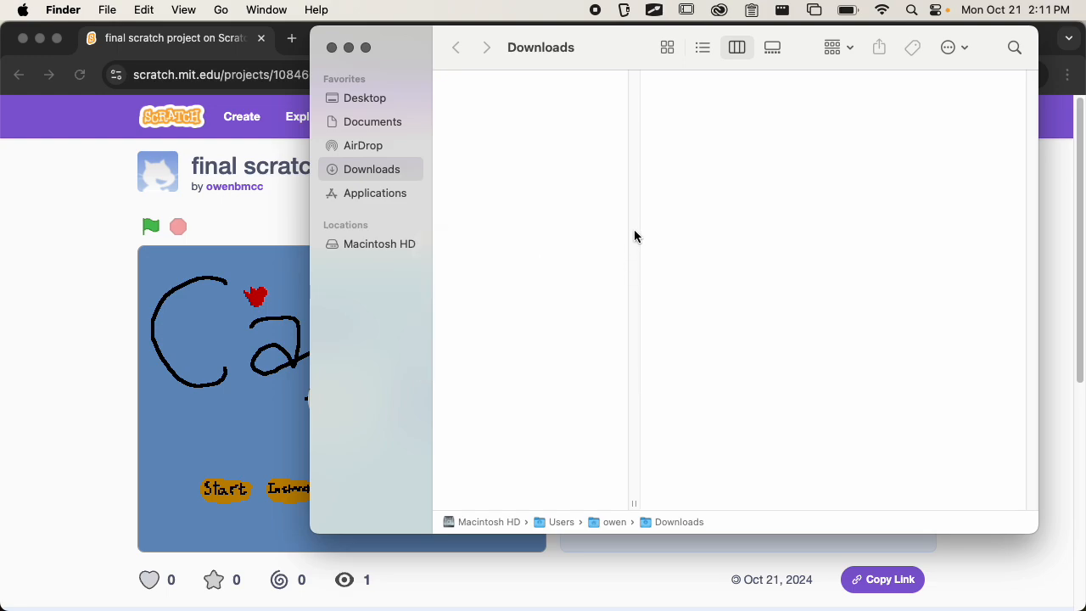
pyautogui.click(32, 279)
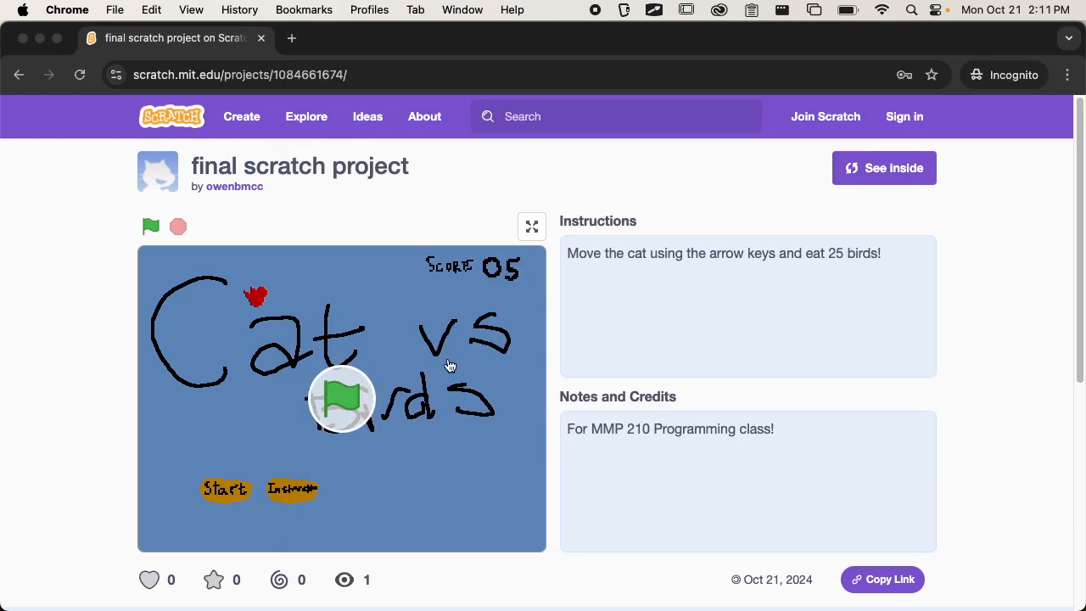
pyautogui.click(539, 226)
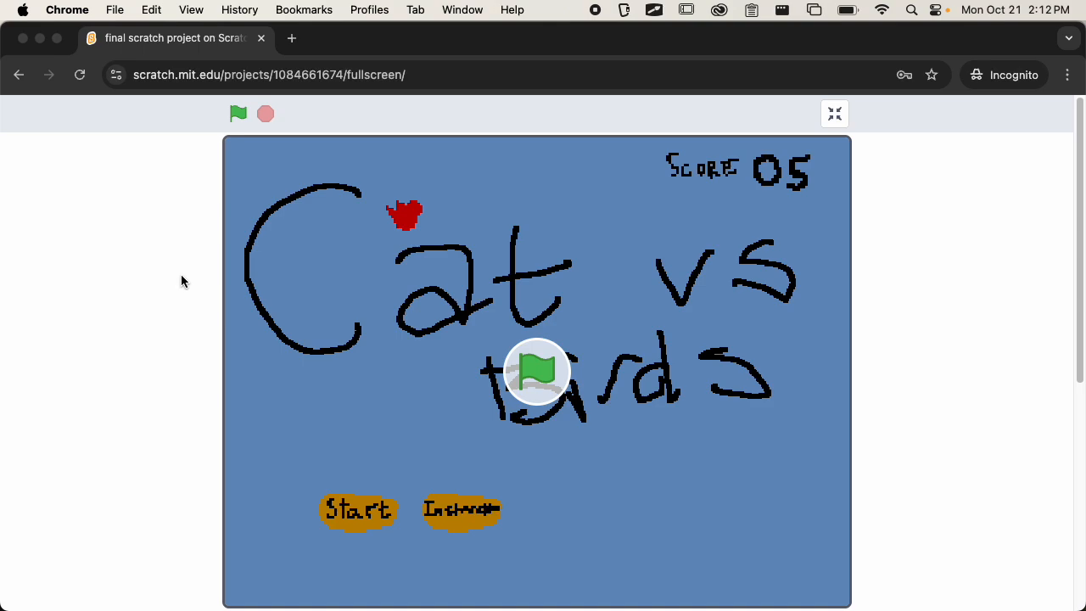
pyautogui.click(835, 114)
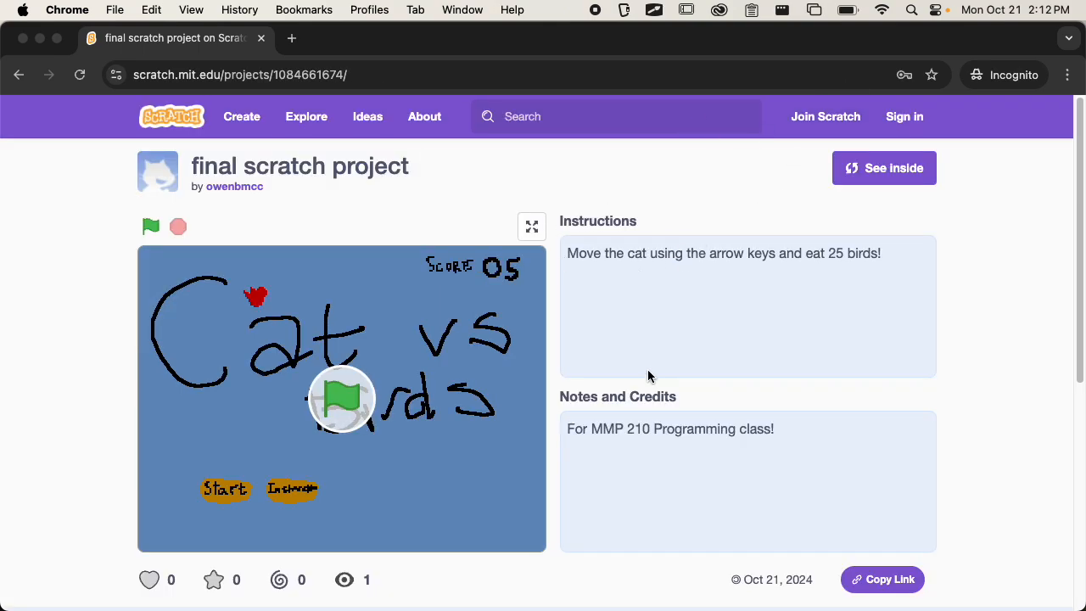
# Switch to Finder and create a new folder inside the Documentation folder of MMP_210 on the Desktop.
pyautogui.press('super+Tab')
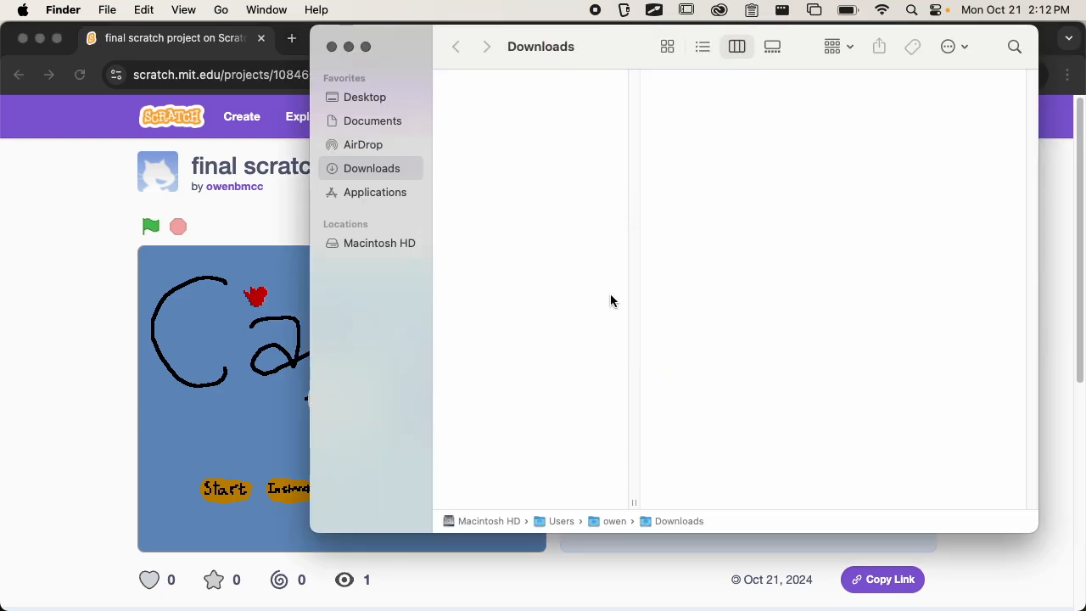
pyautogui.moveTo(538, 45); pyautogui.dragTo(484, 62)
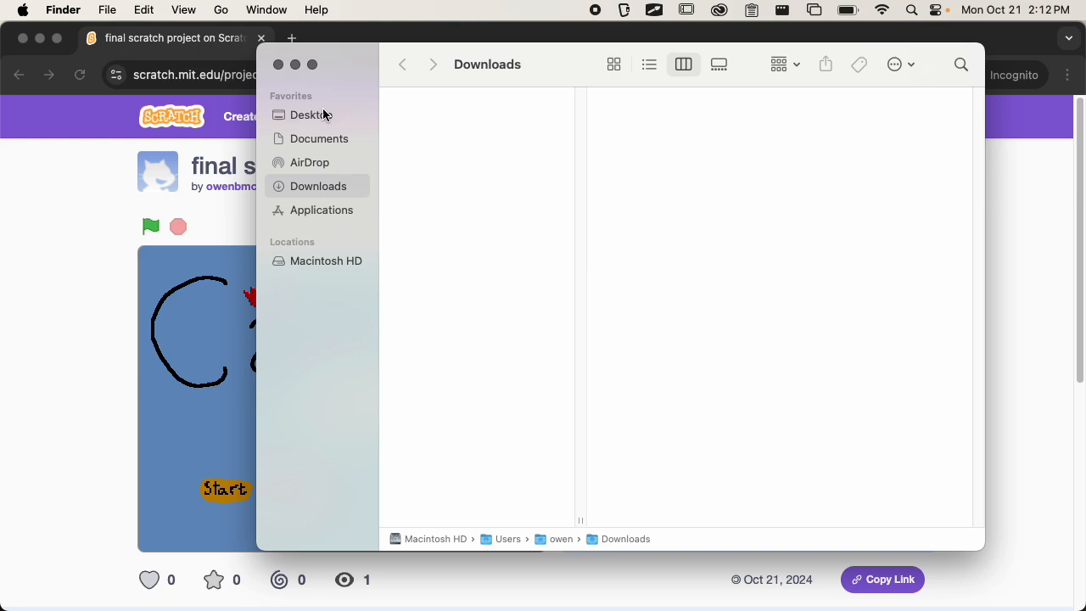
pyautogui.click(322, 114)
pyautogui.click(489, 104)
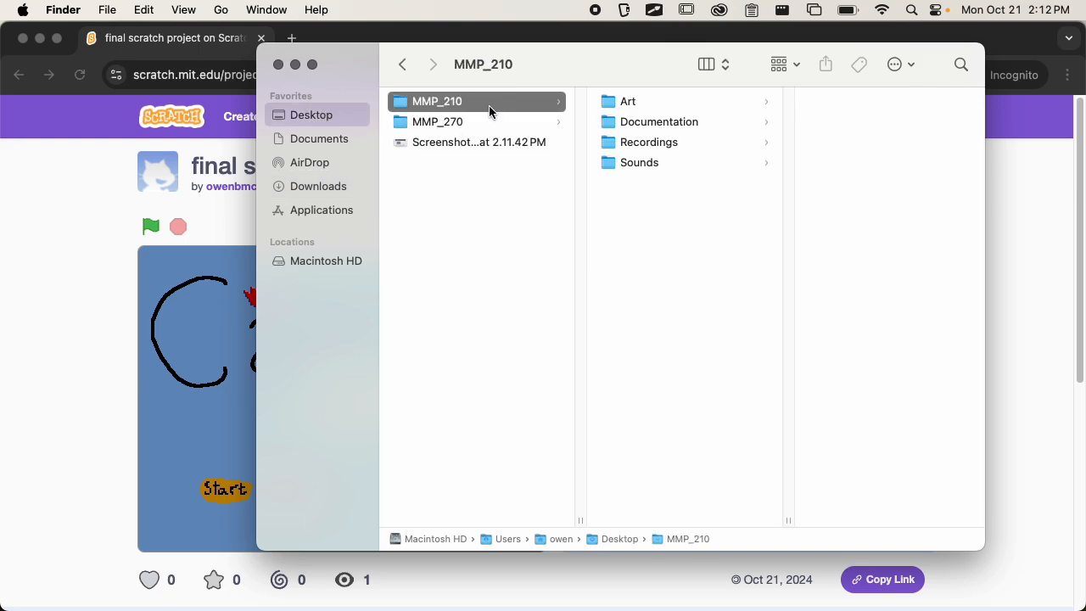
pyautogui.click(670, 122)
pyautogui.press('super+shift+n')
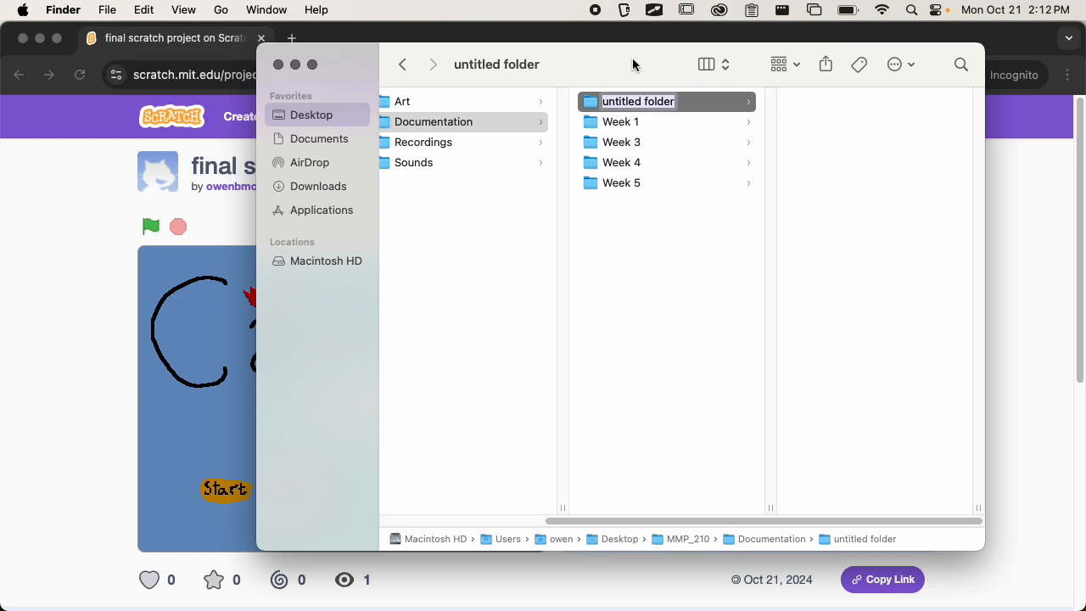
# Enlarge the Finder window and rename the new untitled folder as Scratch Final.
pyautogui.moveTo(633, 63); pyautogui.dragTo(450, 42)
pyautogui.moveTo(797, 528); pyautogui.dragTo(1016, 557)
pyautogui.click(697, 212)
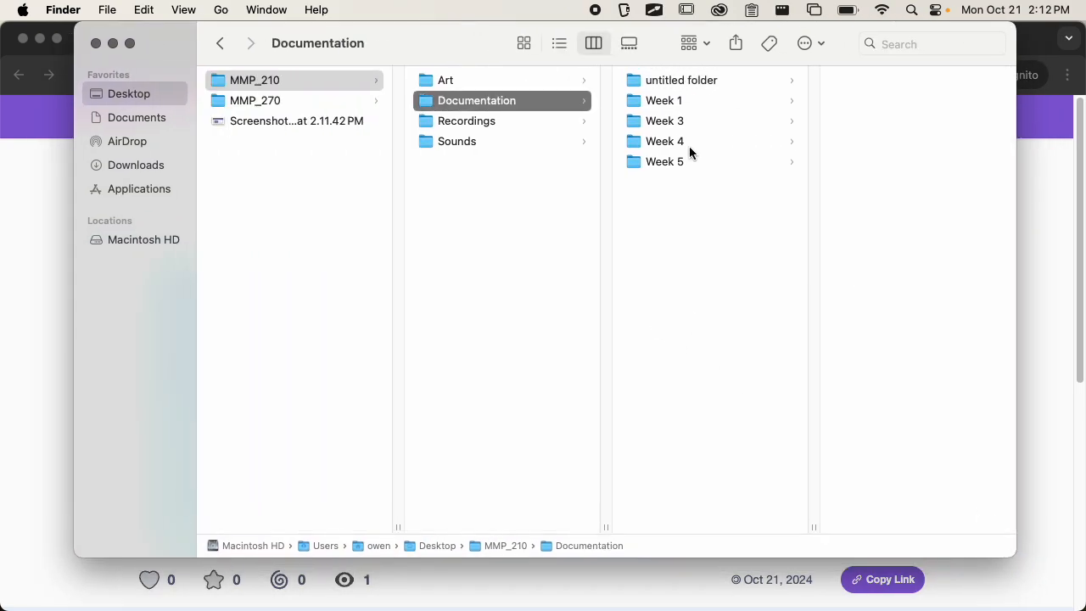
pyautogui.click(713, 80)
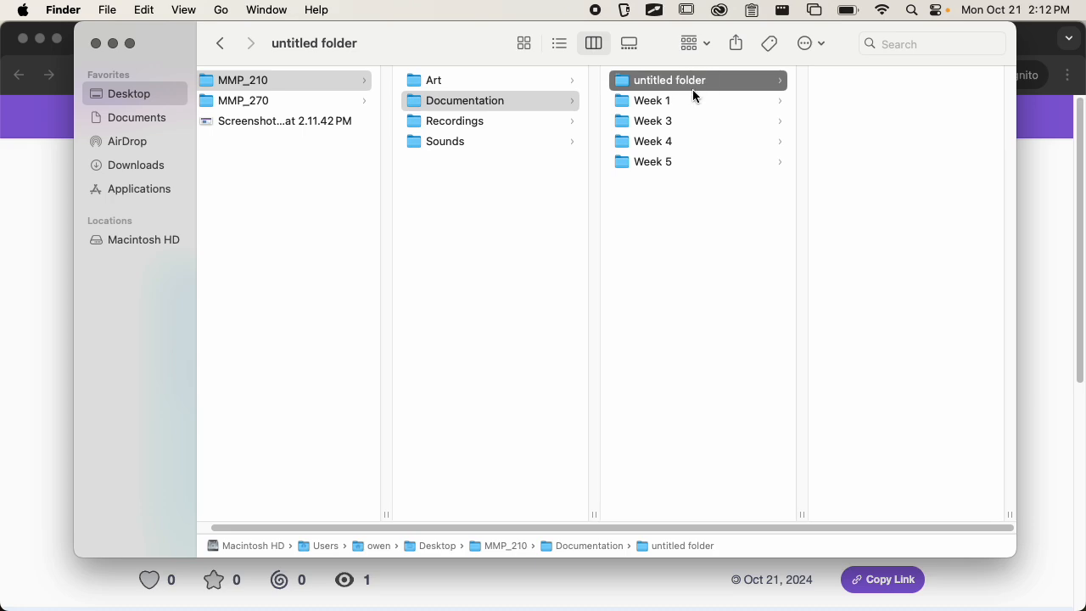
pyautogui.press('Return')
pyautogui.write('Scratch Final')
pyautogui.press('Return')
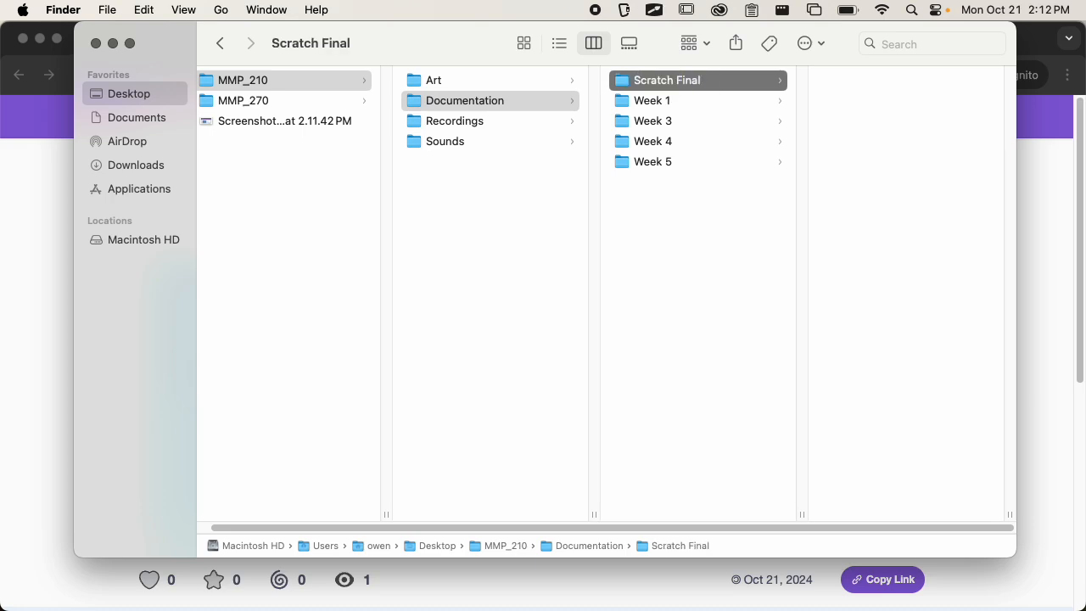
# Move the screenshot from the Desktop into the Scratch Final folder and rename it as Scratch Page.
pyautogui.moveTo(347, 121); pyautogui.dragTo(843, 156)
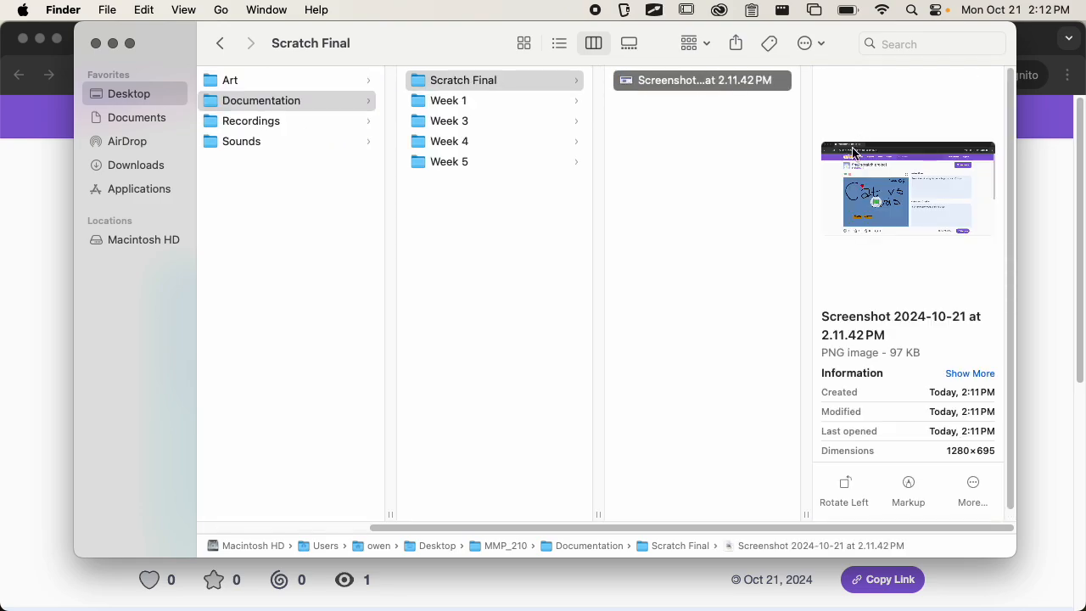
pyautogui.press('Return')
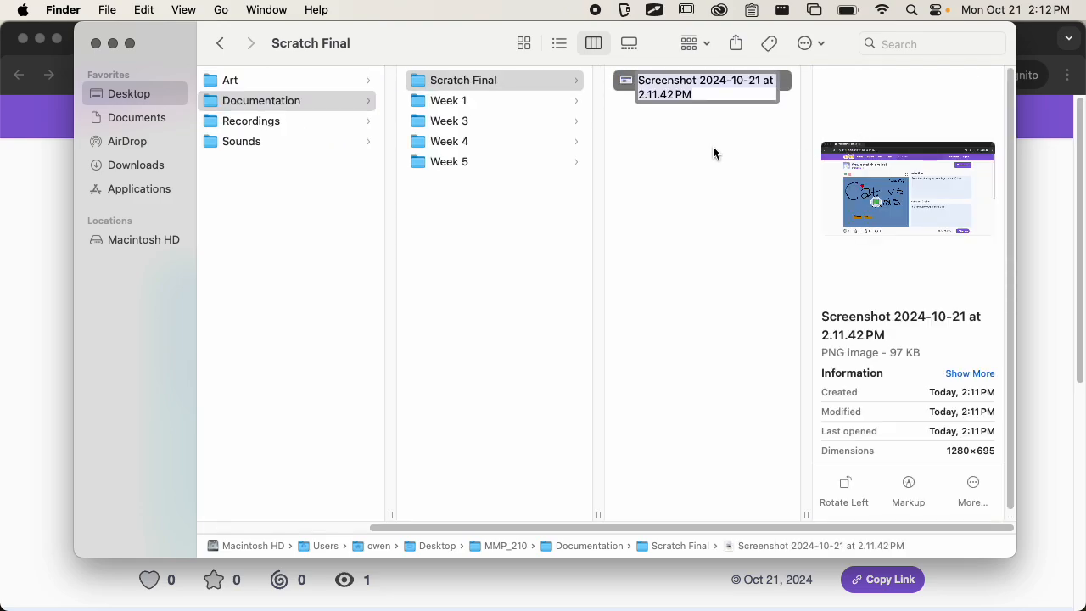
pyautogui.write('Scratch')
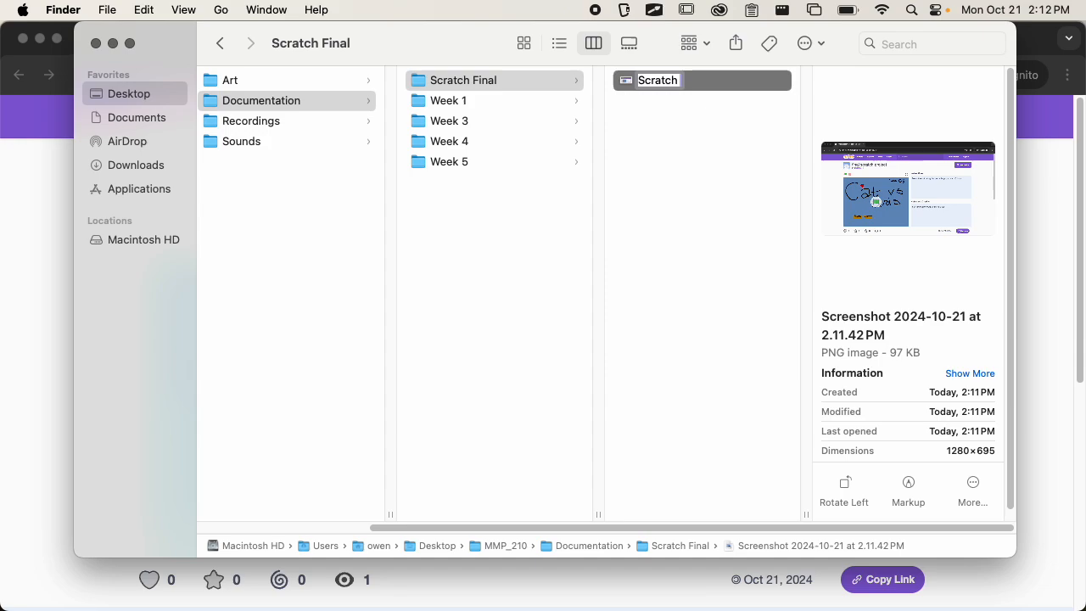
pyautogui.write(' Page')
pyautogui.press('Return')
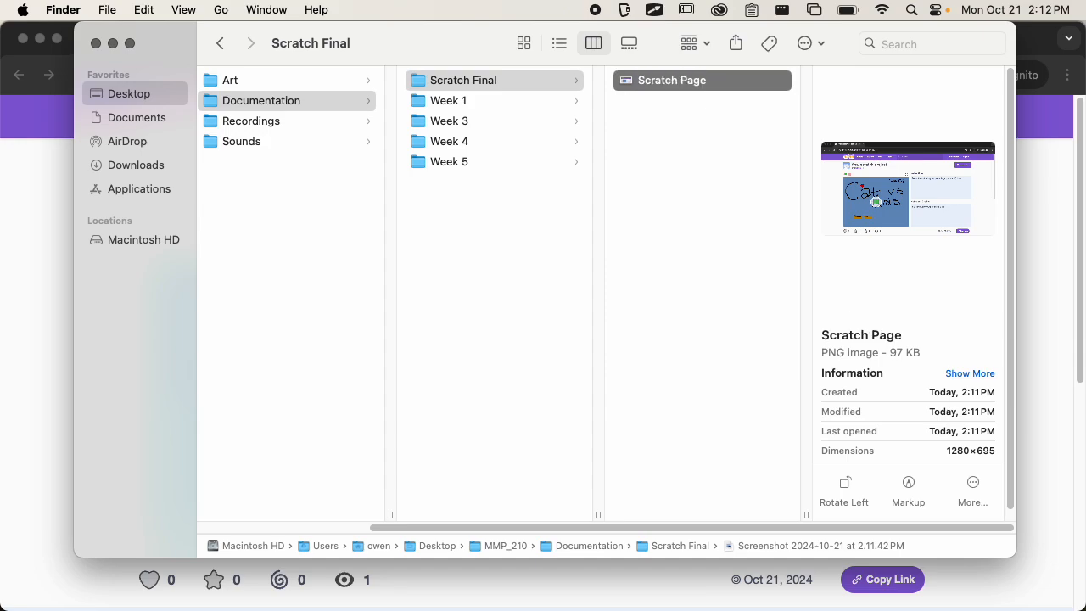
# Switch back to the regular Chrome window and open the OpenLab login page from the MMP 210 schedule site.
pyautogui.moveTo(456, 36); pyautogui.dragTo(497, 43)
pyautogui.click(67, 182)
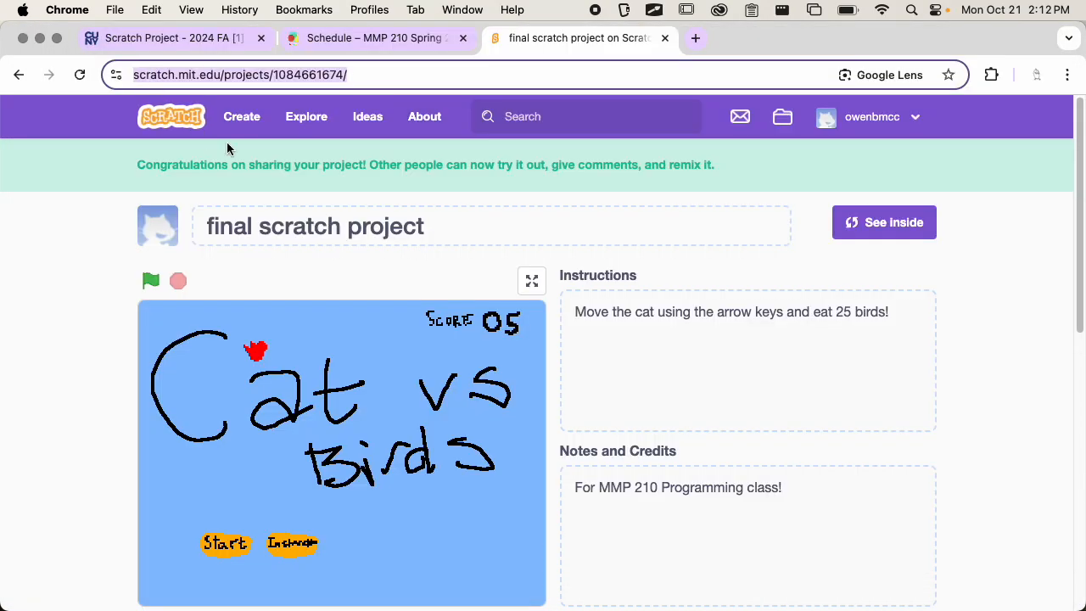
pyautogui.click(409, 37)
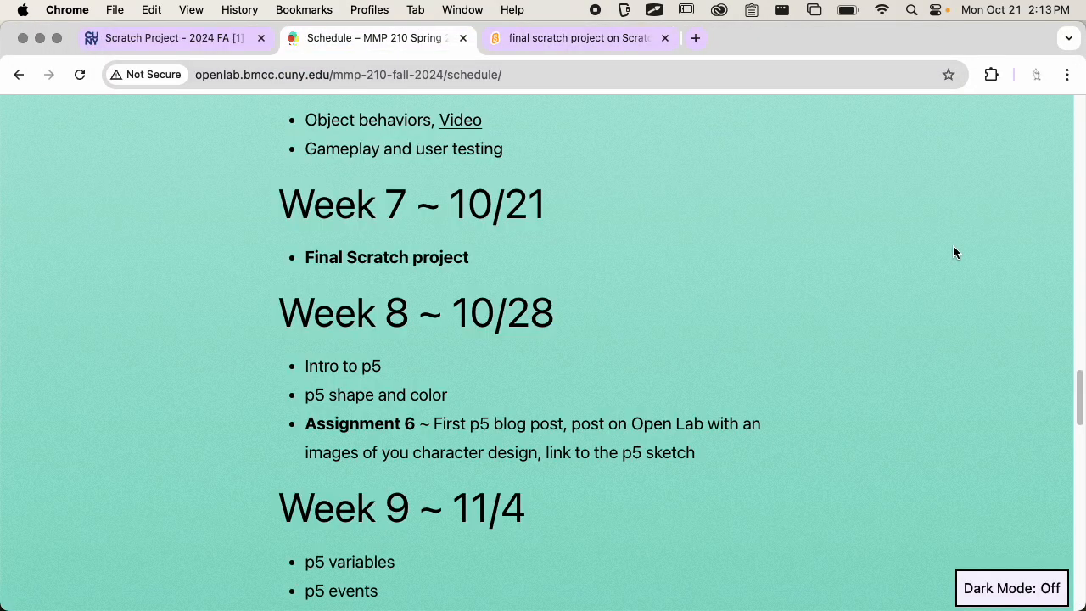
pyautogui.moveTo(1067, 388); pyautogui.dragTo(1074, 114)
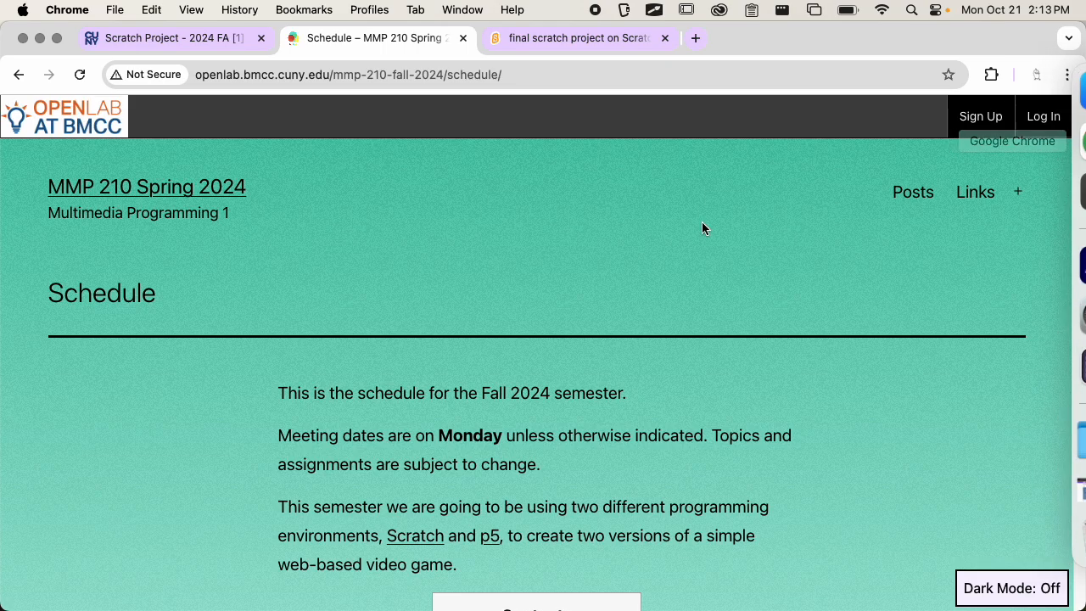
pyautogui.click(1044, 118)
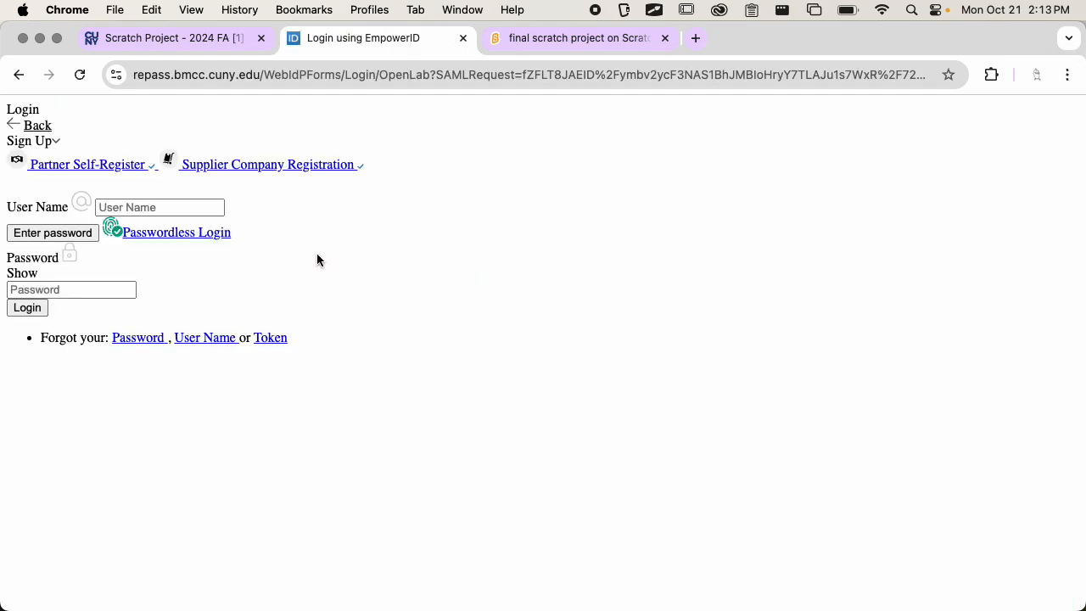
# Reload the login page by opening its copied address in a new tab, and close the badly rendered login tab.
pyautogui.click(178, 75)
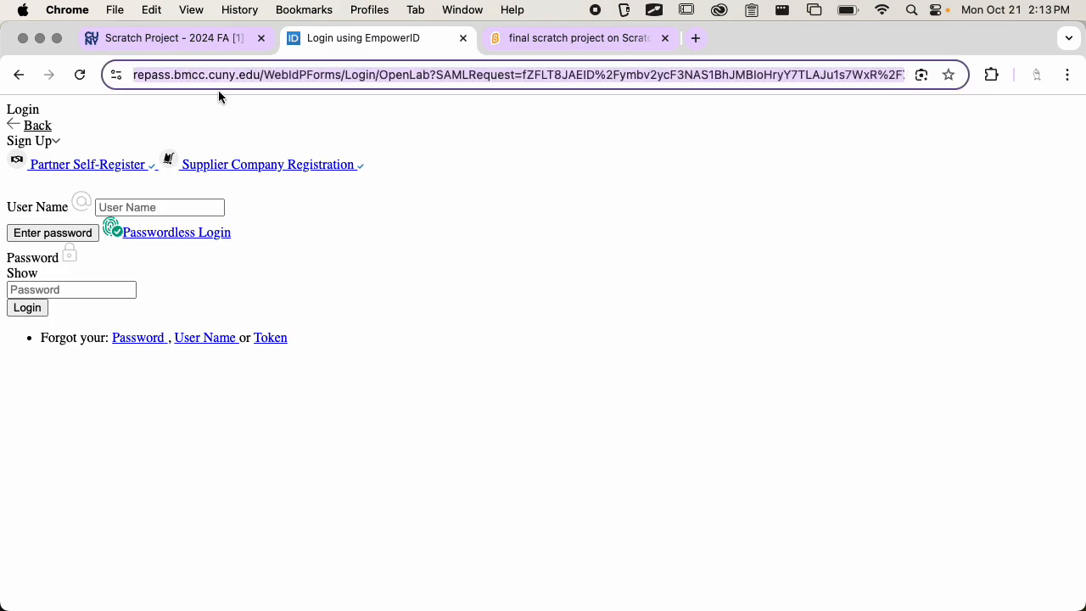
pyautogui.press('super+c')
pyautogui.press('super+t')
pyautogui.press('super+v')
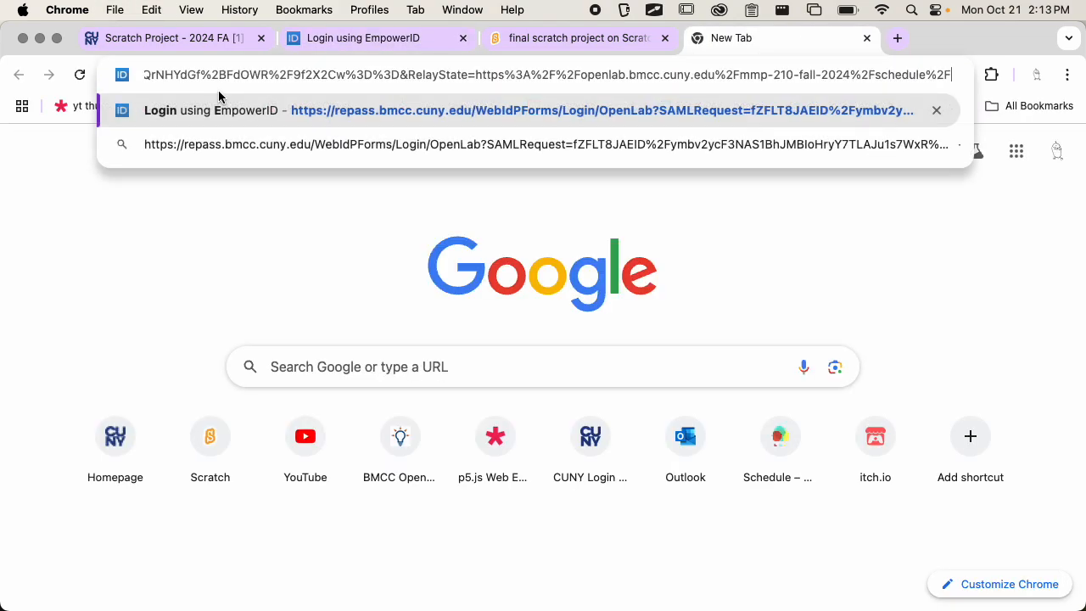
pyautogui.press('Return')
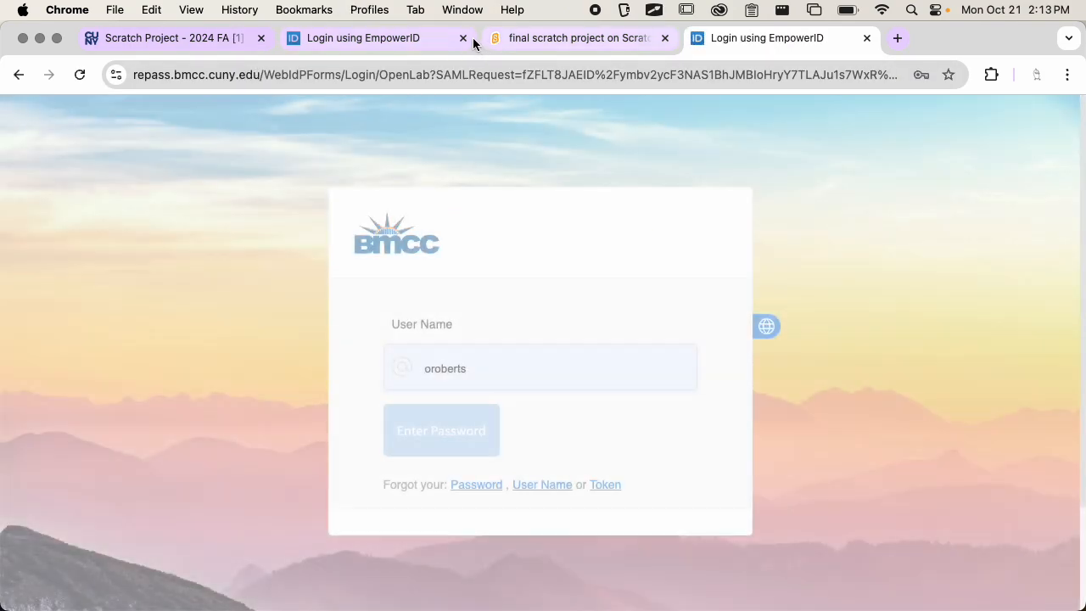
pyautogui.click(464, 37)
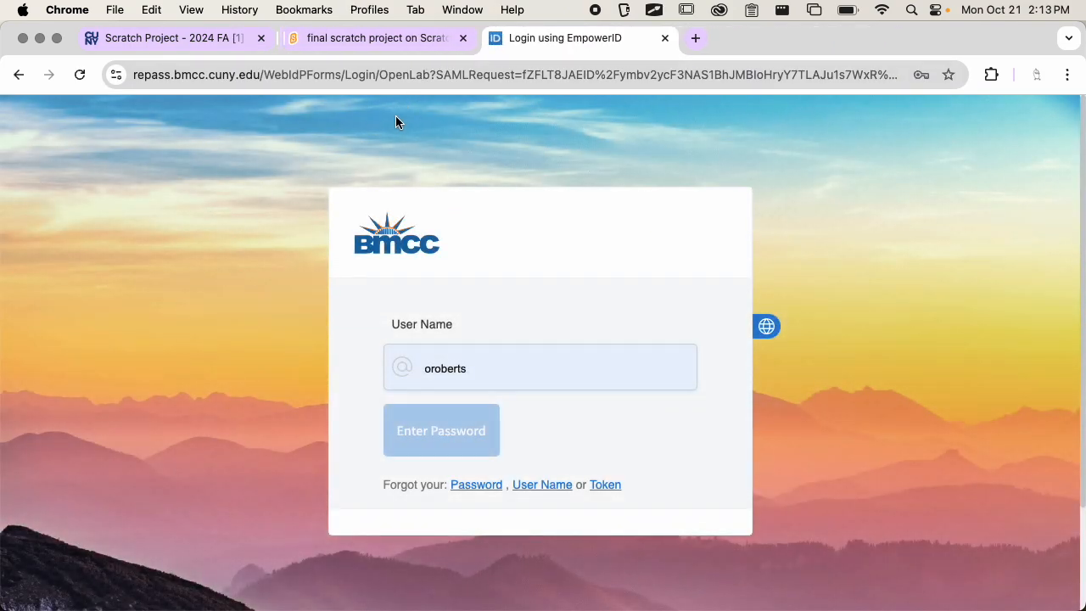
# Log in to OpenLab with the prefilled user name and password and start a new post on the MMP 210 site.
pyautogui.click(439, 431)
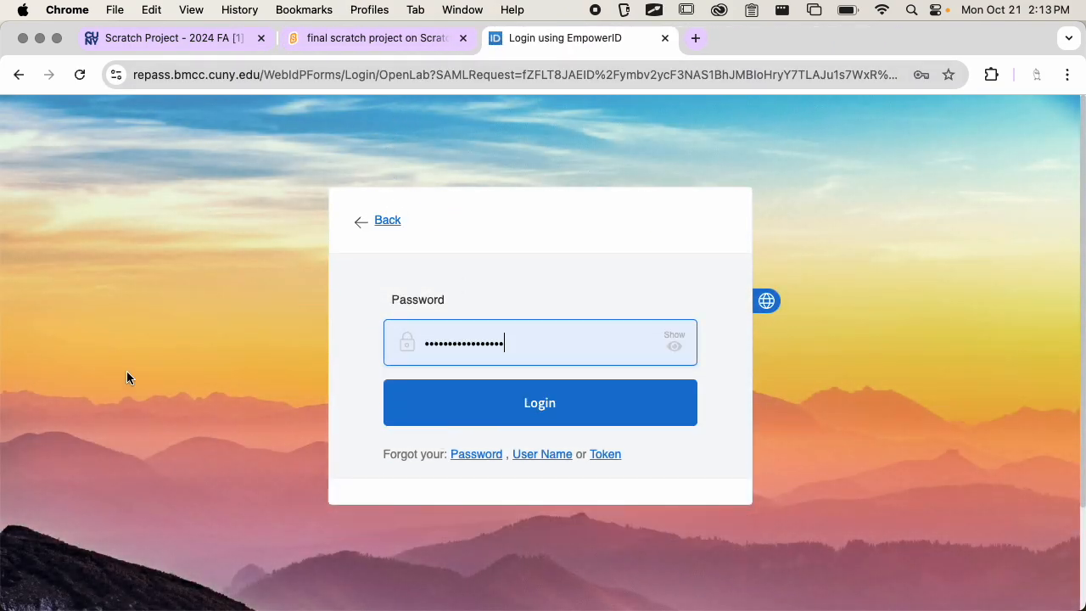
pyautogui.click(480, 397)
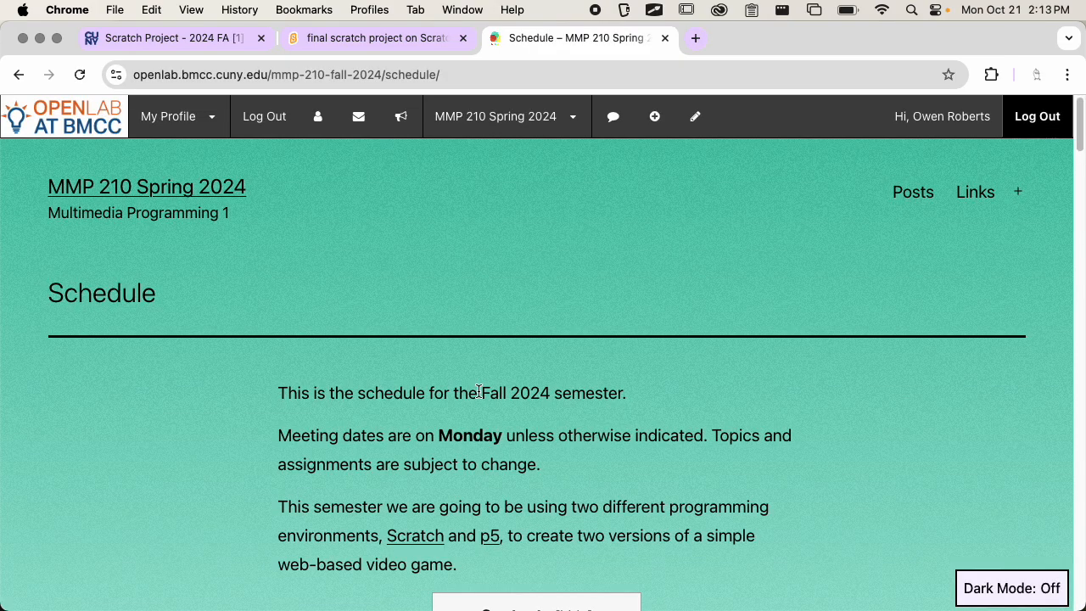
pyautogui.click(661, 121)
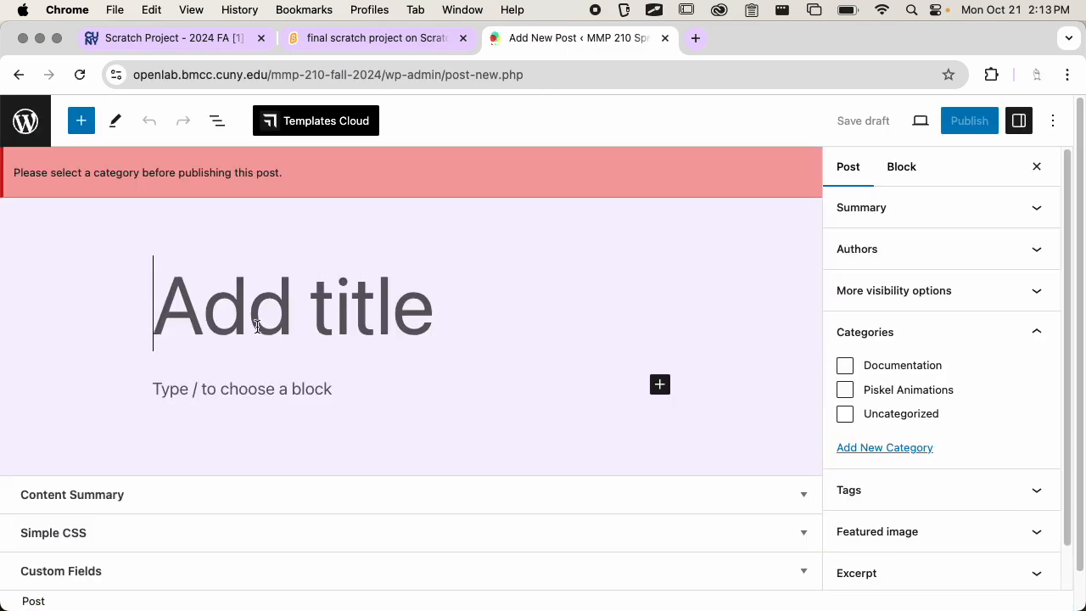
# Review the shared Scratch project page for the details needed in the post.
pyautogui.click(344, 44)
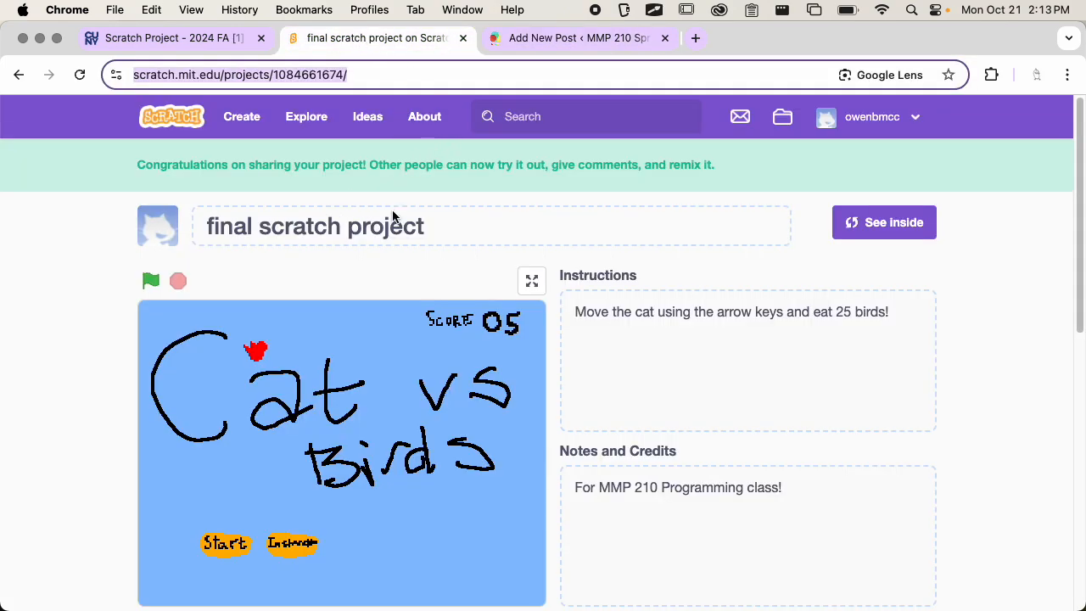
pyautogui.scroll(-2, 413, 353)
pyautogui.scroll(2, 413, 353)
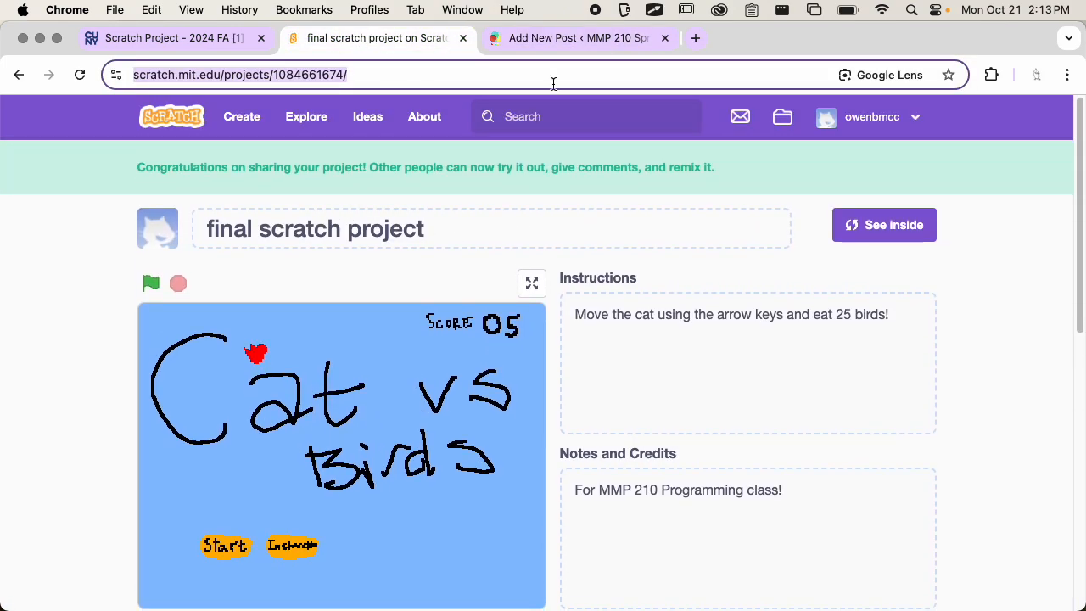
# Return to the new OpenLab post and title it "Final Scratch Project: Cat vs Birds".
pyautogui.click(538, 44)
pyautogui.click(337, 269)
pyautogui.write('Final ')
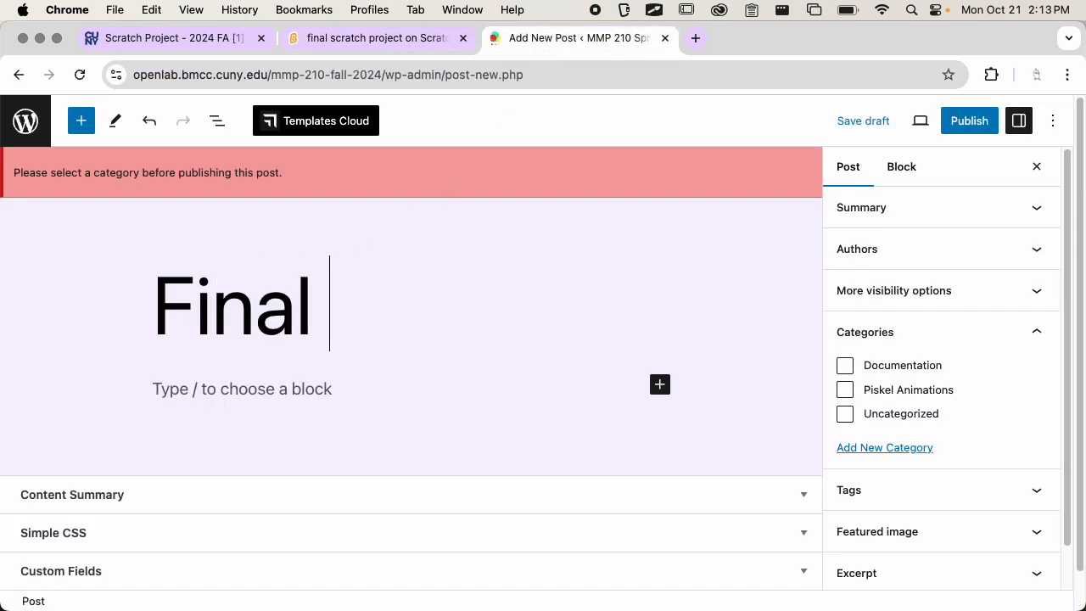
pyautogui.write('Scratch projec')
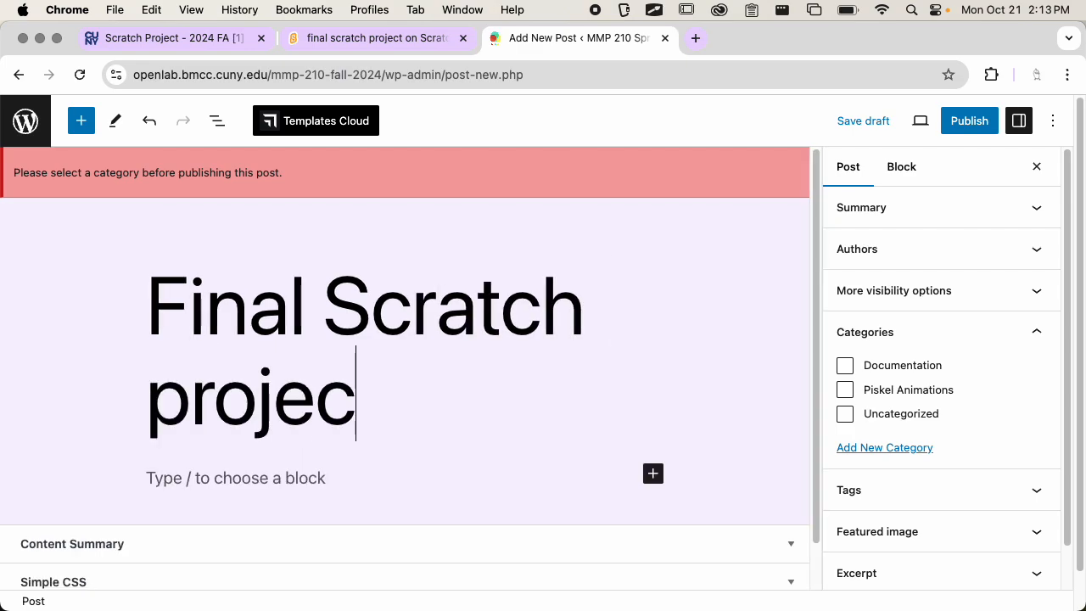
pyautogui.press('BackSpace')
pyautogui.press('BackSpace')
pyautogui.press('BackSpace')
pyautogui.press('BackSpace')
pyautogui.press('BackSpace')
pyautogui.press('BackSpace')
pyautogui.write('Project')
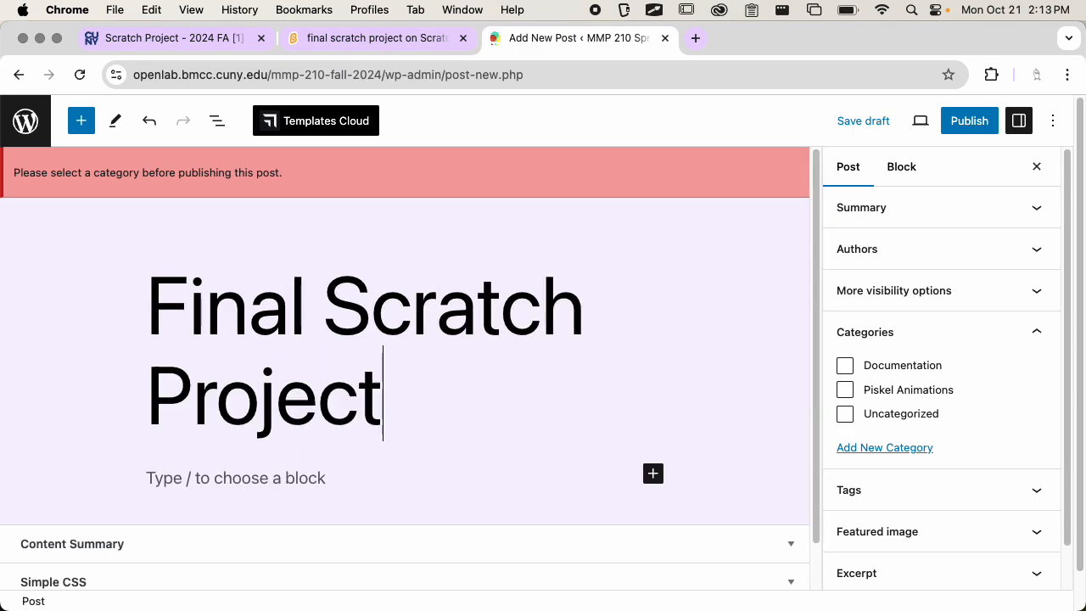
pyautogui.write(': Cat vs Birds')
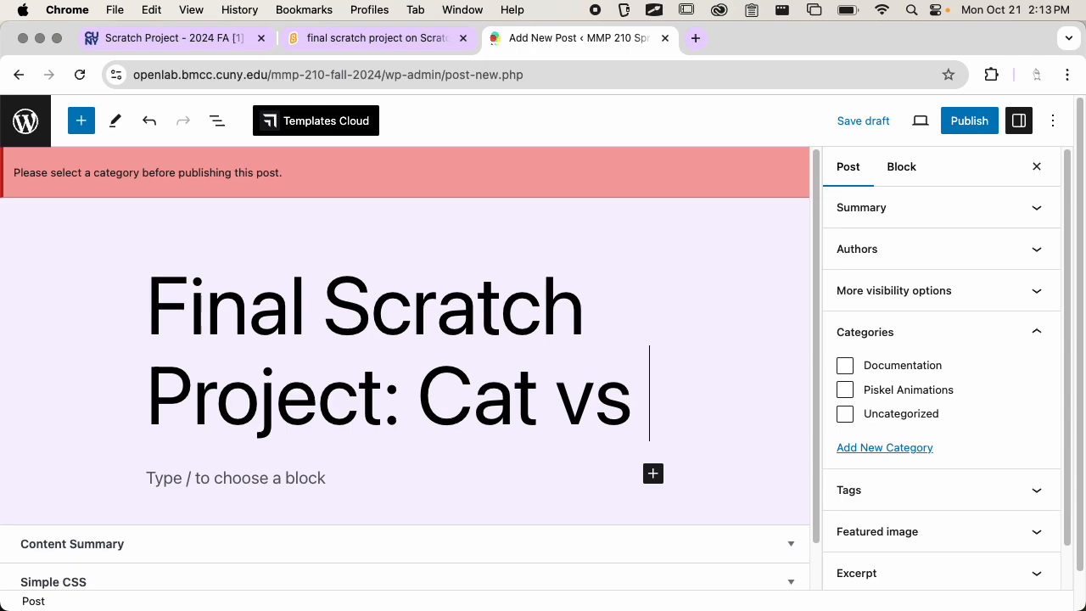
# Insert the Scratch Page screenshot from the Scratch Final folder in Finder as an image below the post title.
pyautogui.scroll(-3, 516, 334)
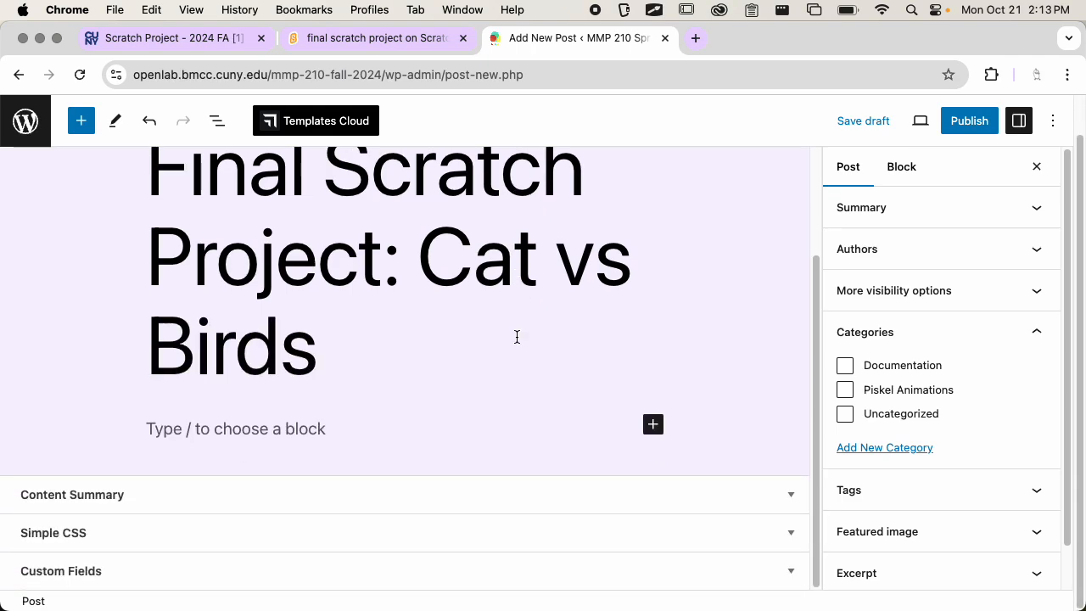
pyautogui.press('super+Tab')
pyautogui.press('super+Tab')
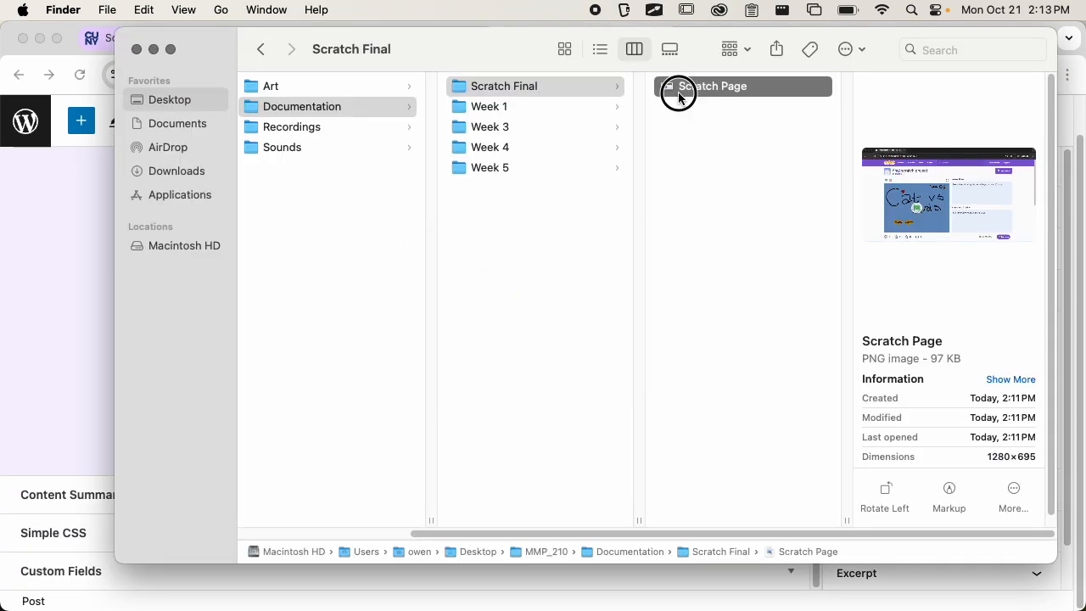
pyautogui.press('super+Tab')
pyautogui.moveTo(678, 95); pyautogui.dragTo(296, 442)
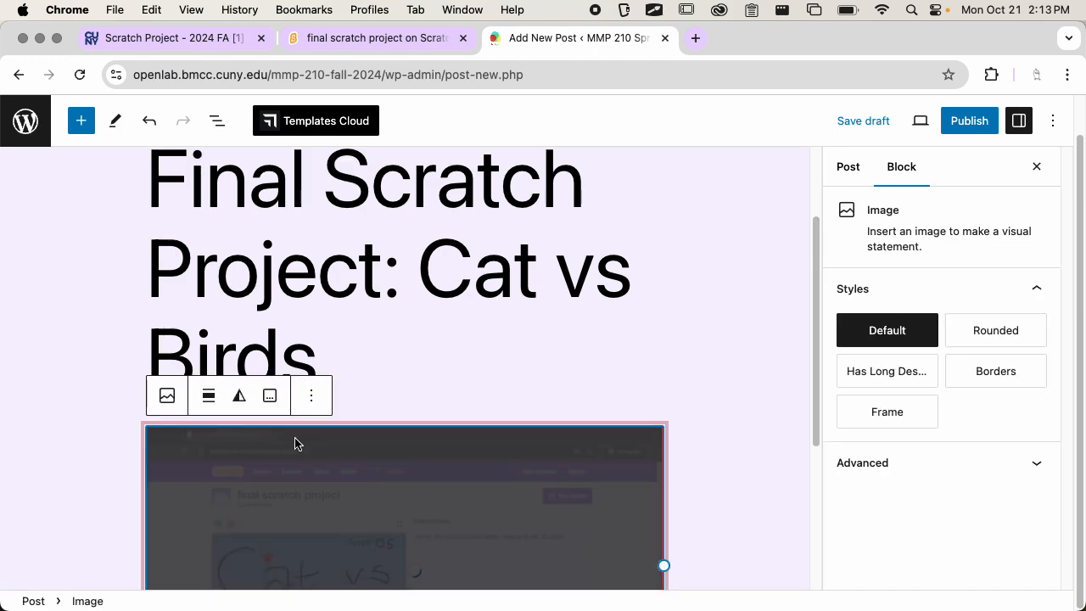
pyautogui.scroll(-3, 754, 394)
pyautogui.click(717, 374)
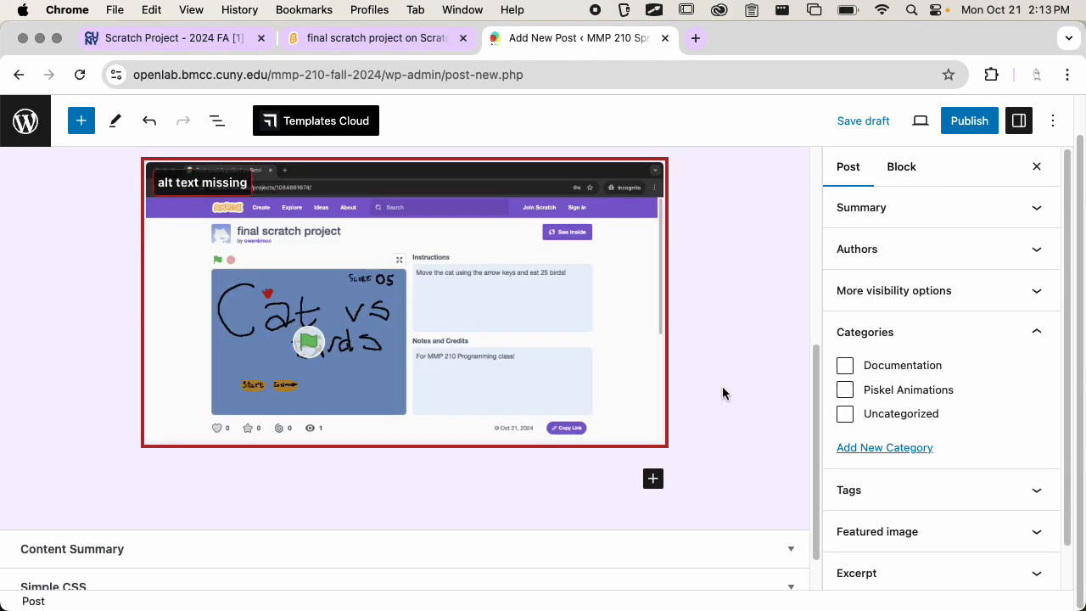
# Add a paragraph under the image reading "Link to my Scratch Project".
pyautogui.click(613, 483)
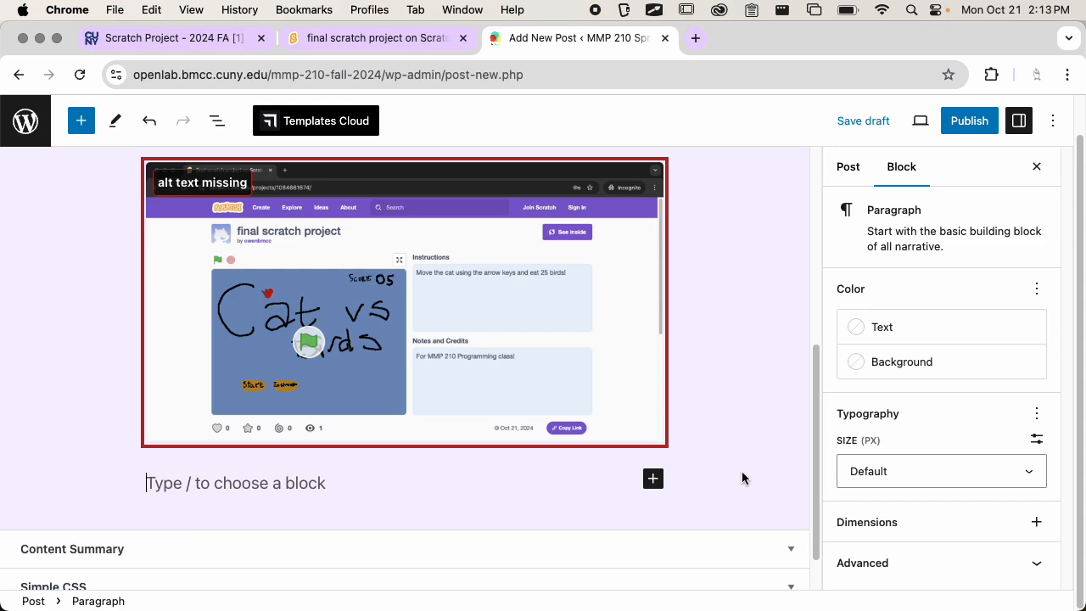
pyautogui.write('Link to my Scratch p')
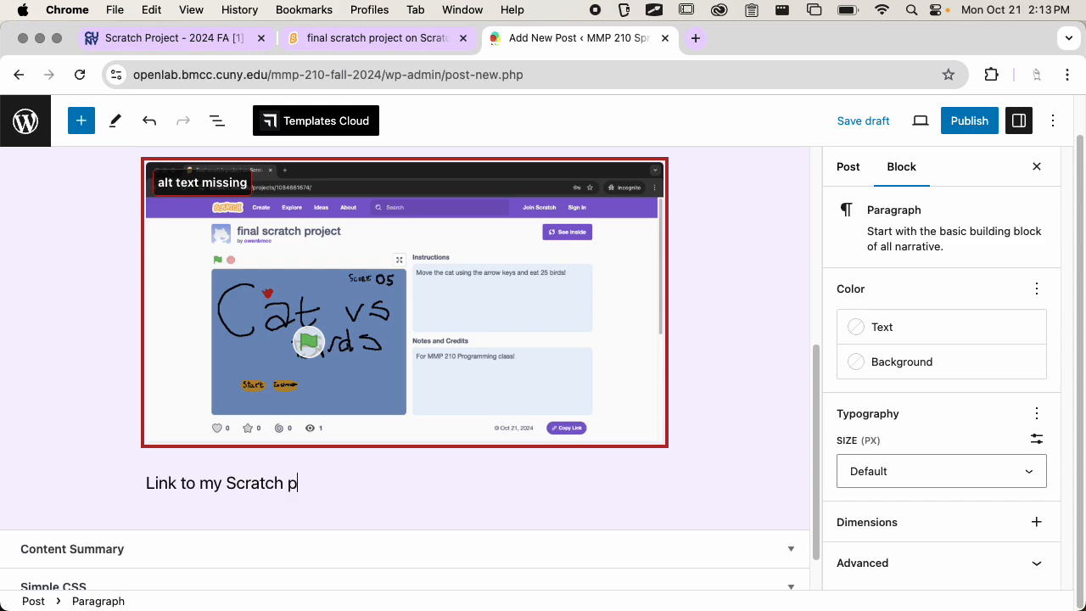
pyautogui.press('BackSpace')
pyautogui.write('Project')
pyautogui.click(229, 484)
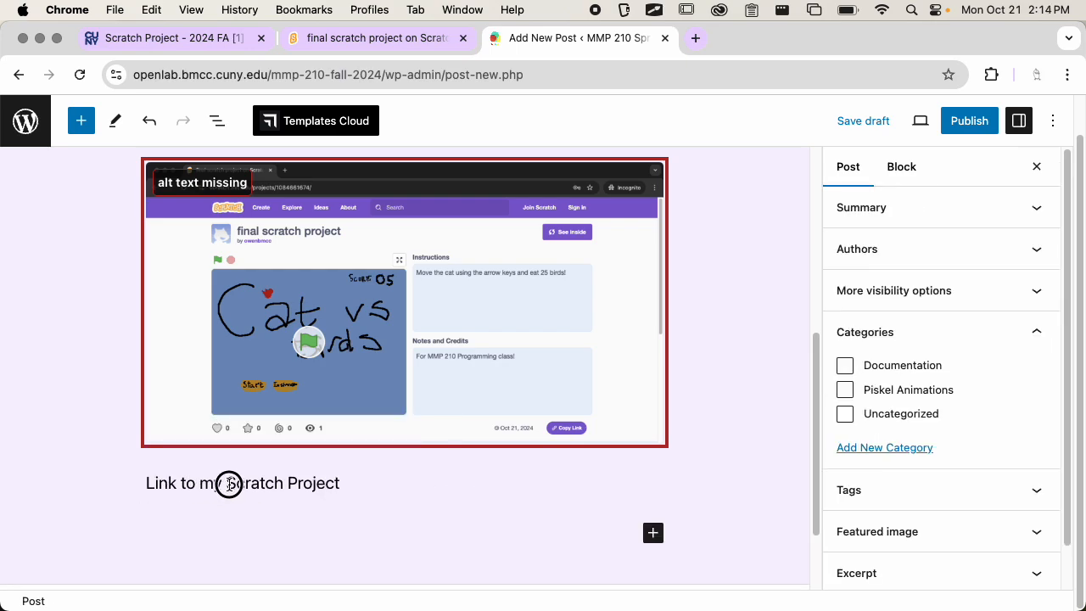
pyautogui.tripleClick(229, 485)
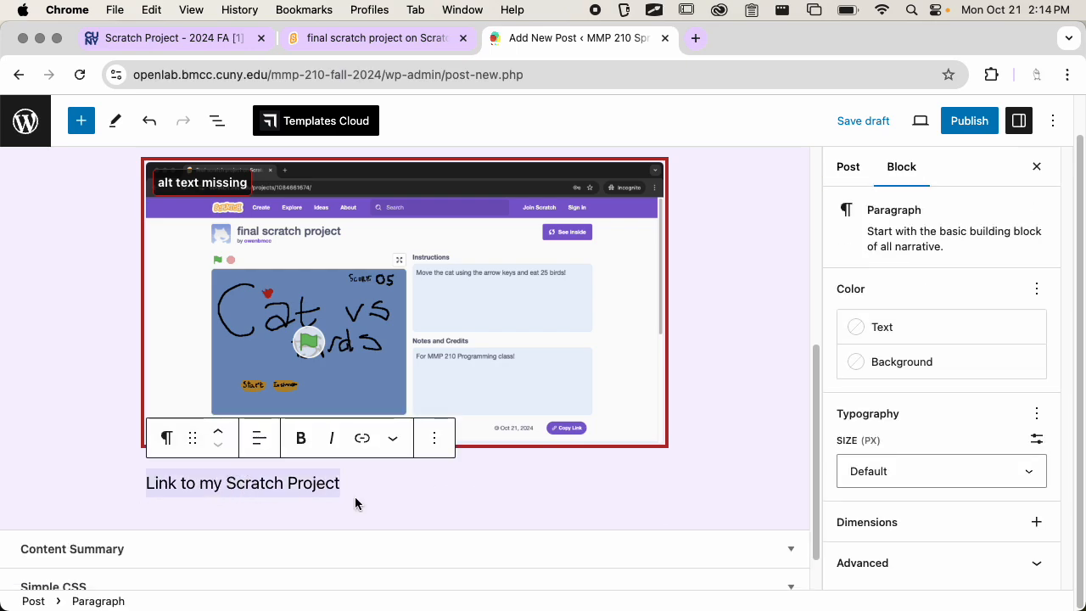
pyautogui.click(364, 439)
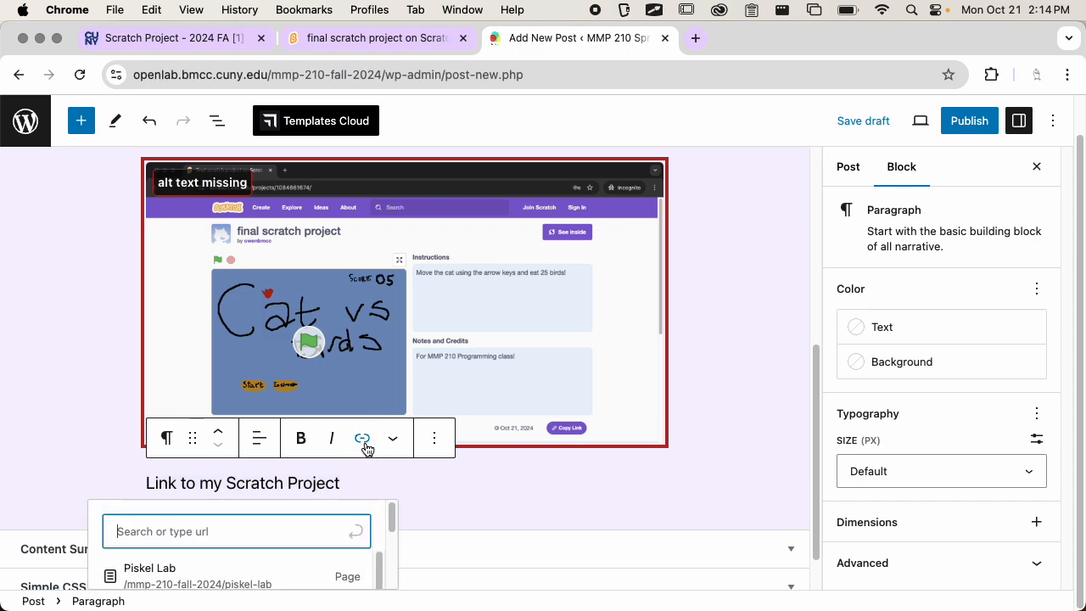
pyautogui.scroll(-1, 431, 497)
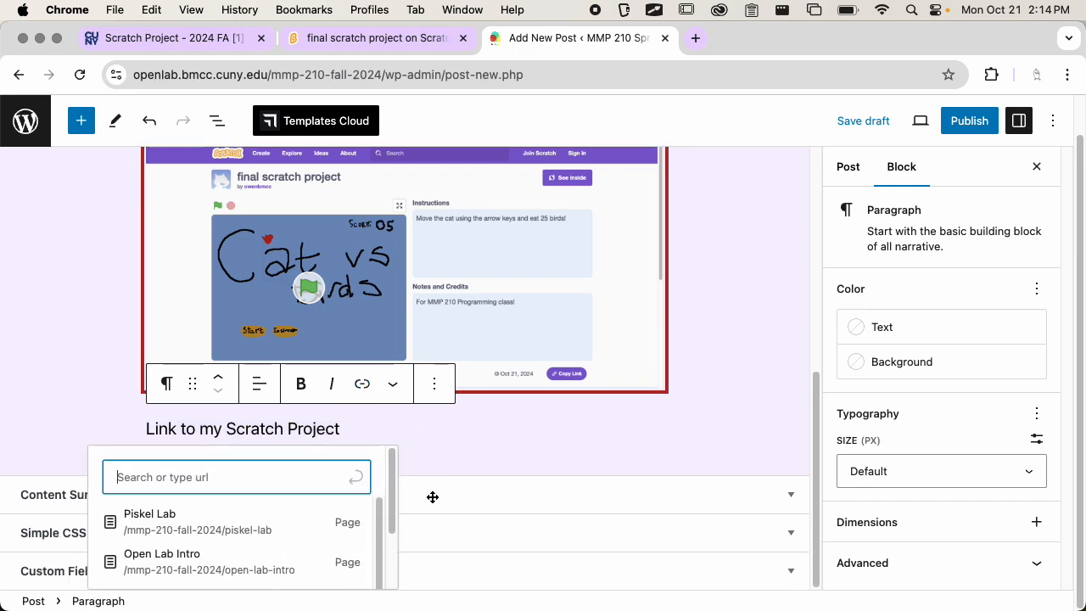
pyautogui.click(380, 38)
pyautogui.click(255, 74)
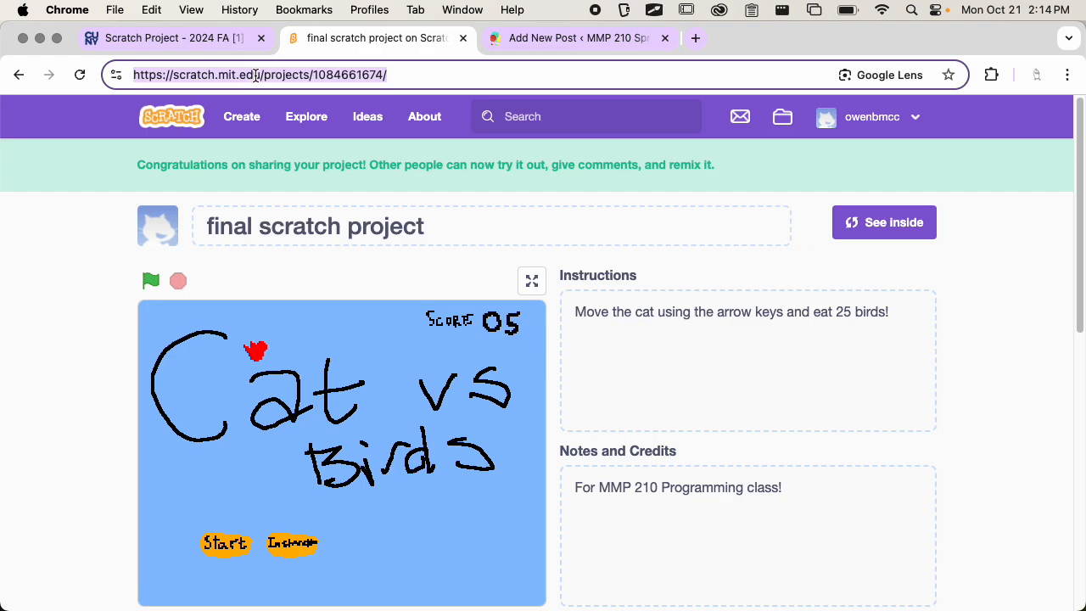
pyautogui.click(563, 40)
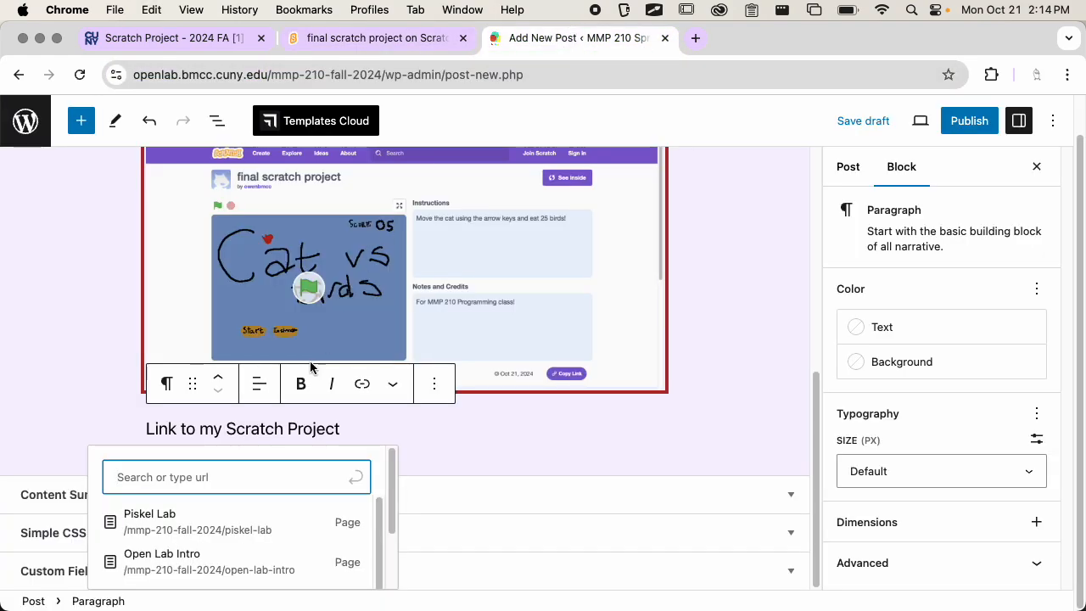
pyautogui.press('super+v')
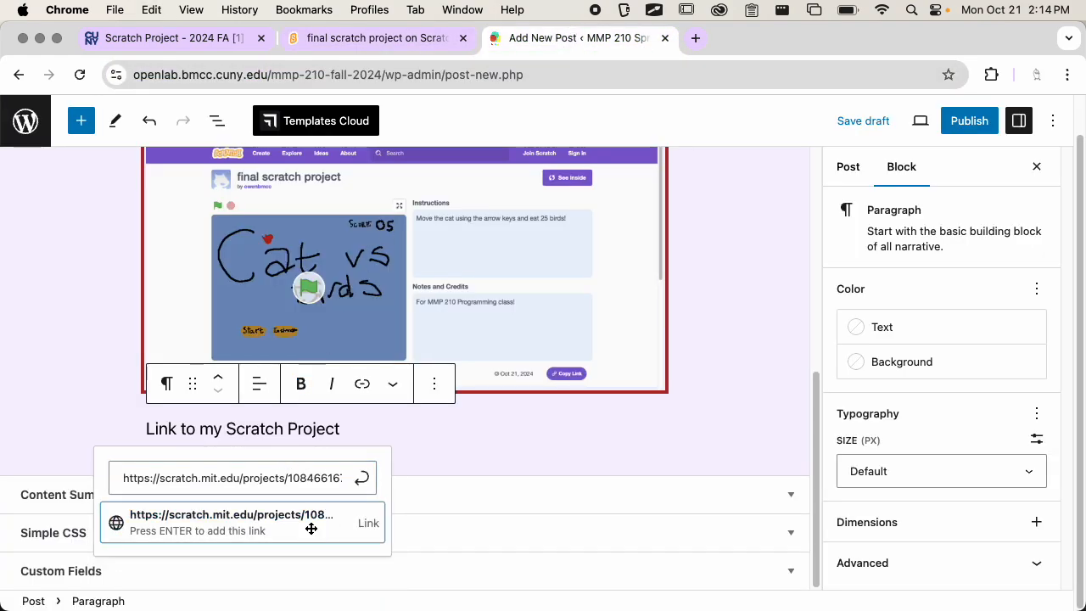
pyautogui.click(310, 529)
# Edit the Scratch project link so that it opens in a new tab, and save the link settings.
pyautogui.click(472, 479)
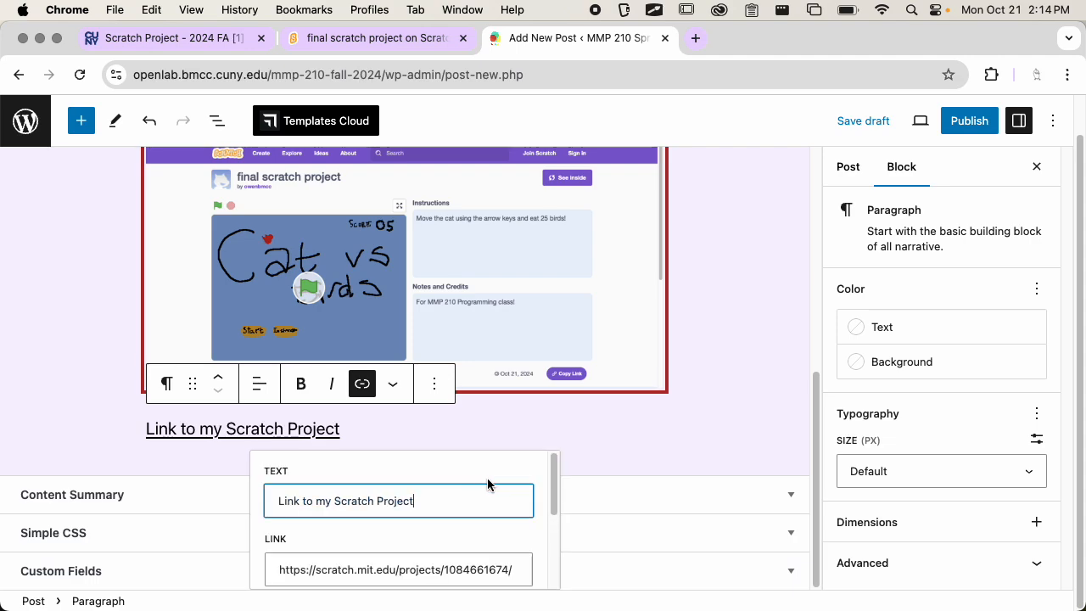
pyautogui.scroll(-5, 516, 475)
pyautogui.click(286, 492)
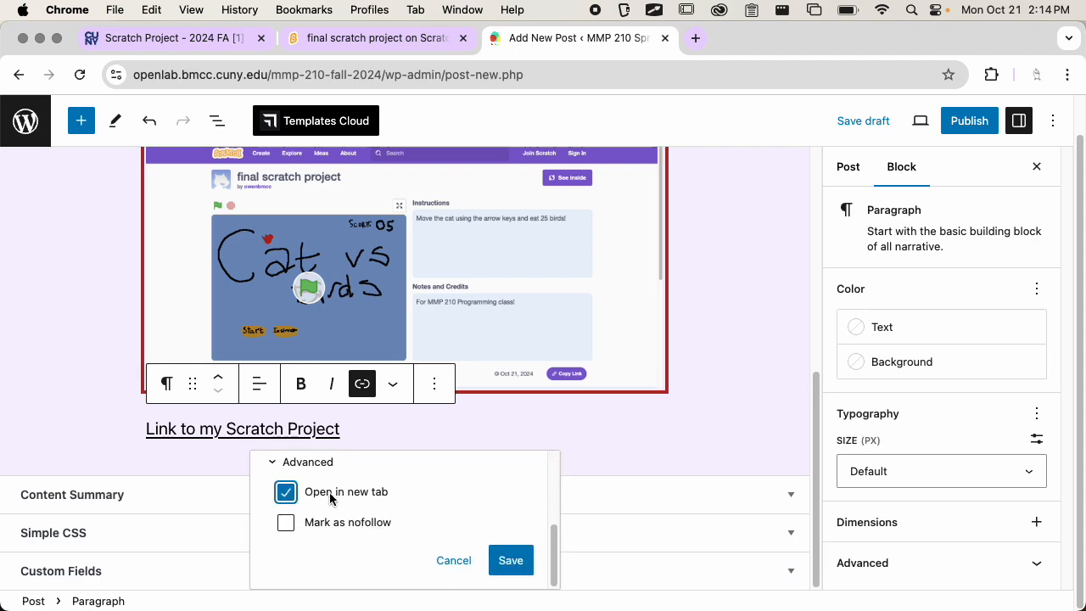
pyautogui.click(512, 561)
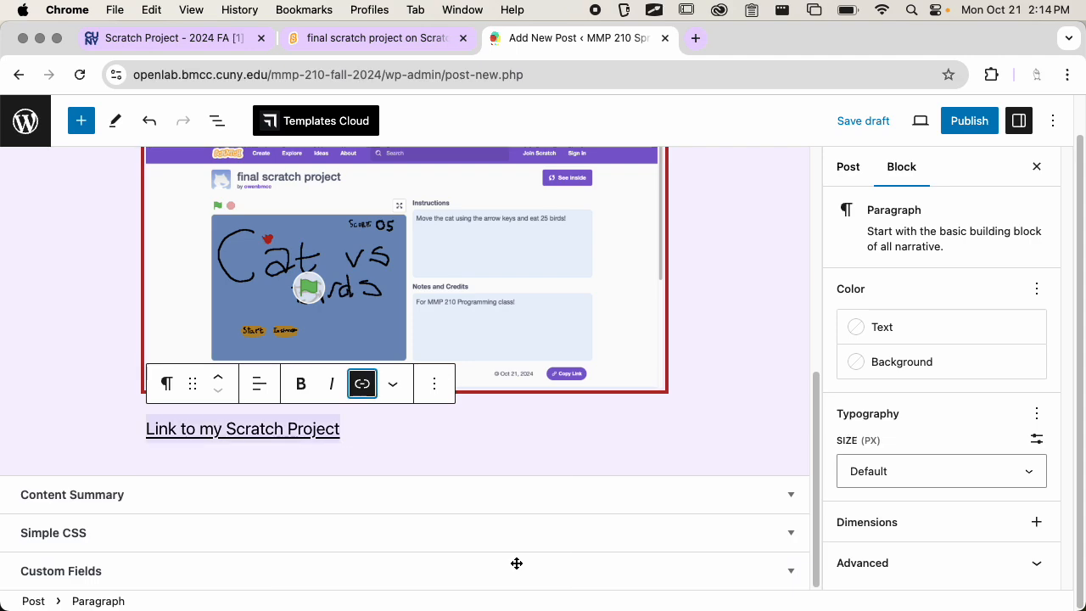
# Start a new paragraph below the link with the text "For my first Scratch project, I made a".
pyautogui.click(396, 429)
pyautogui.press('Return')
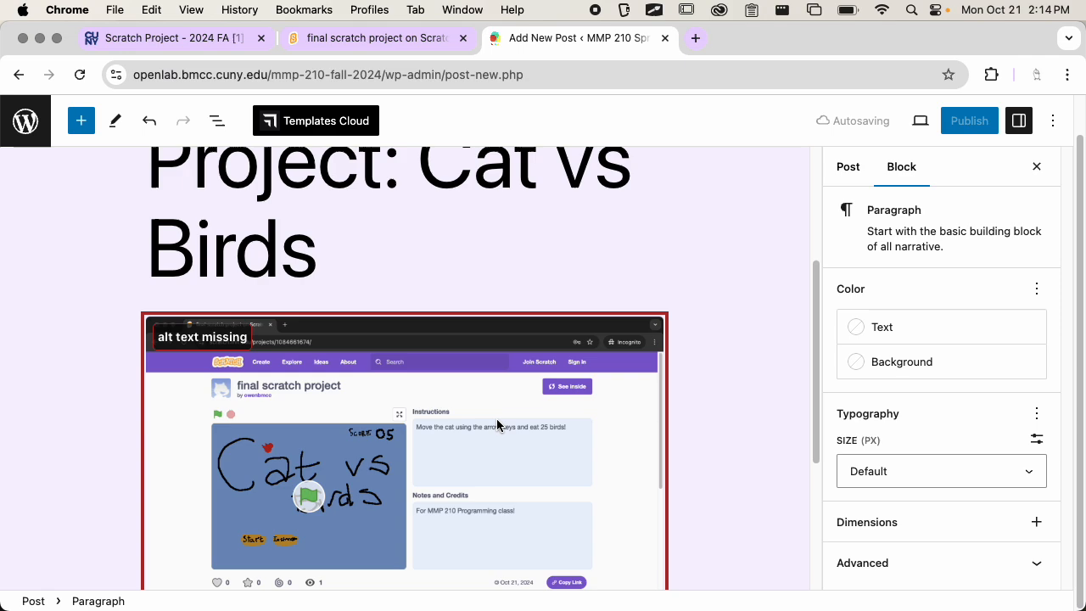
pyautogui.scroll(-10, 497, 420)
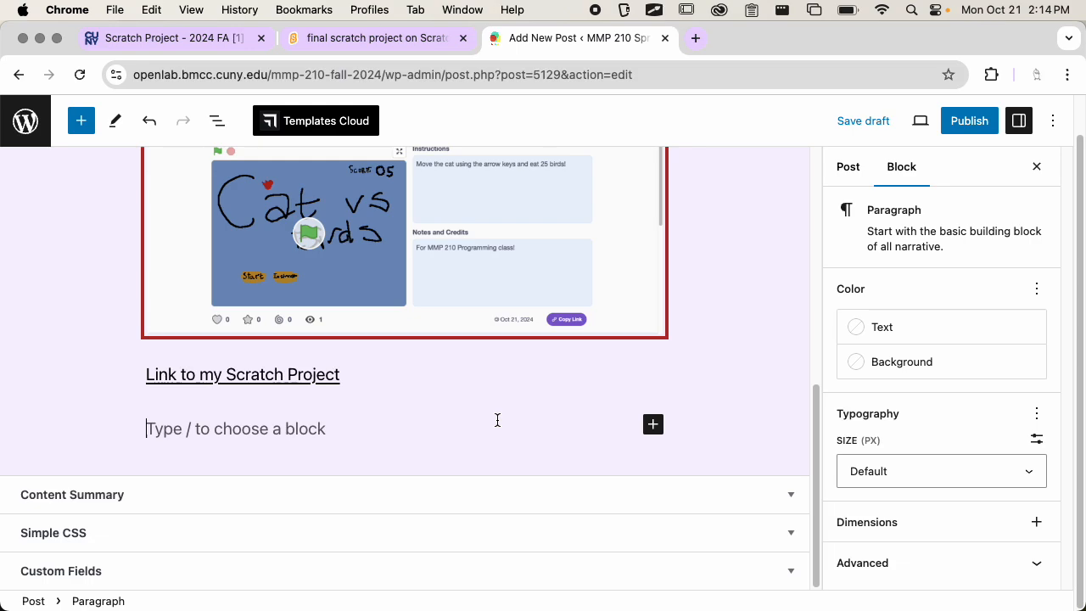
pyautogui.write('Fo')
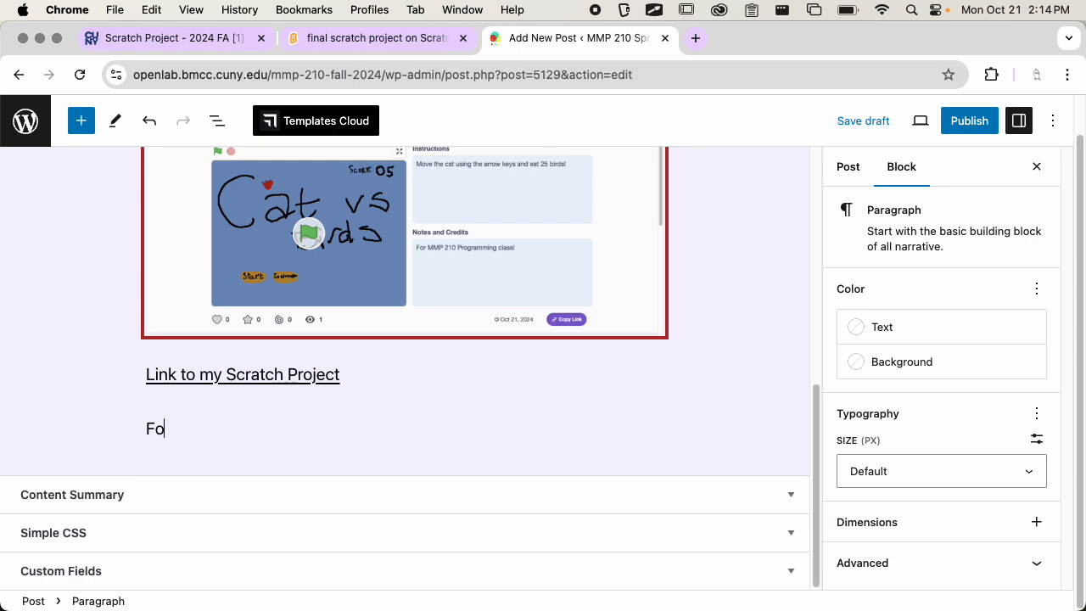
pyautogui.write('r my first scratch')
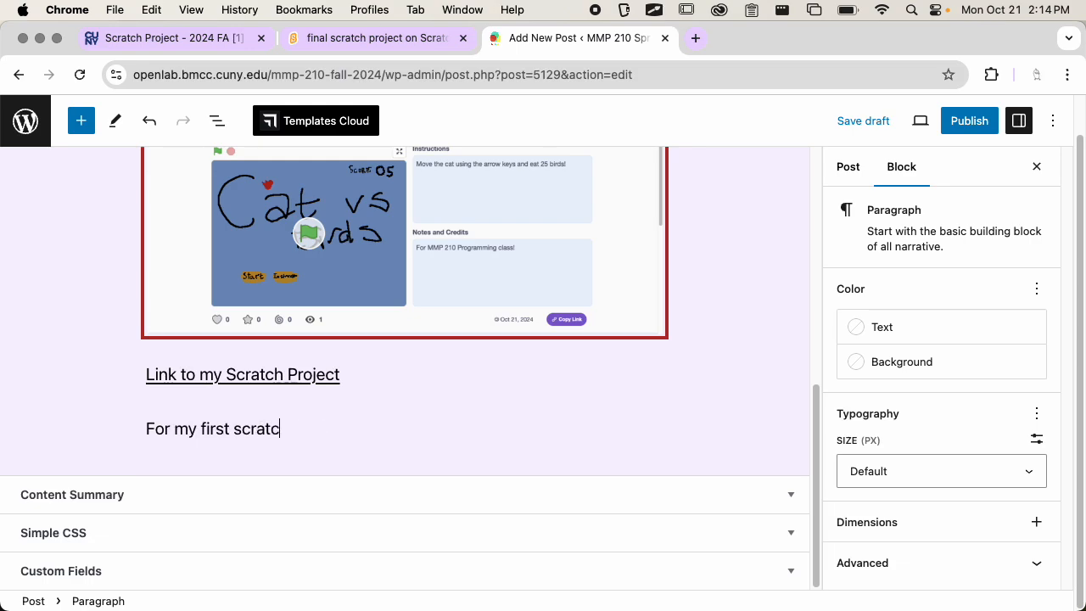
pyautogui.press('Left')
pyautogui.press('Left')
pyautogui.press('Left')
pyautogui.press('Left')
pyautogui.press('Left')
pyautogui.press('Left')
pyautogui.press('Left')
pyautogui.press('BackSpace')
pyautogui.write('Sc')
pyautogui.write('project, I made a ')
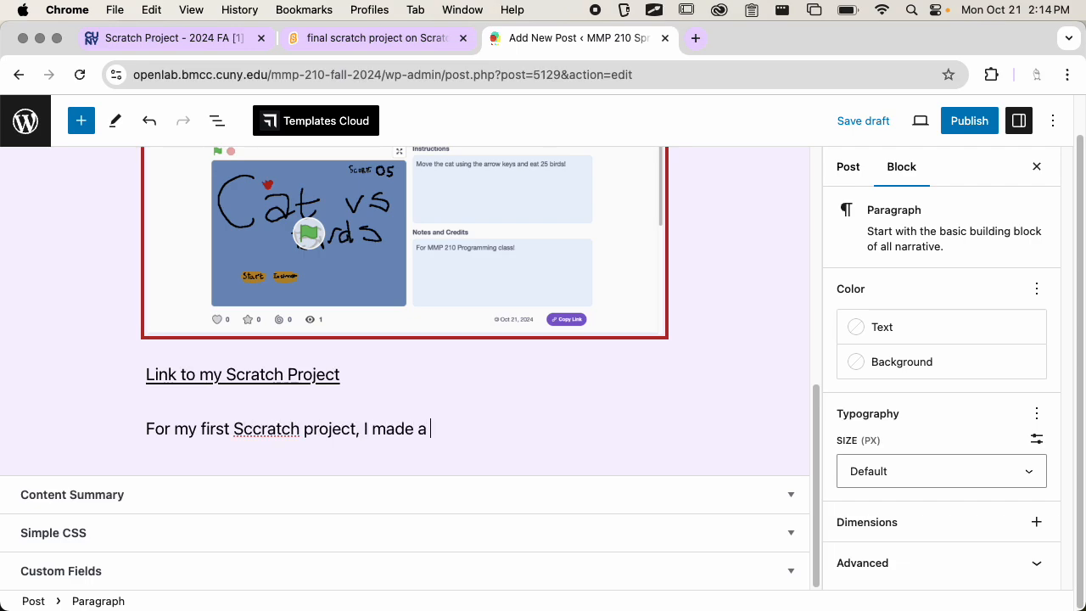
# Continue the paragraph with "game where the player controls a cat who wants to eat birds flying down the game window. The birds".
pyautogui.write('game where ')
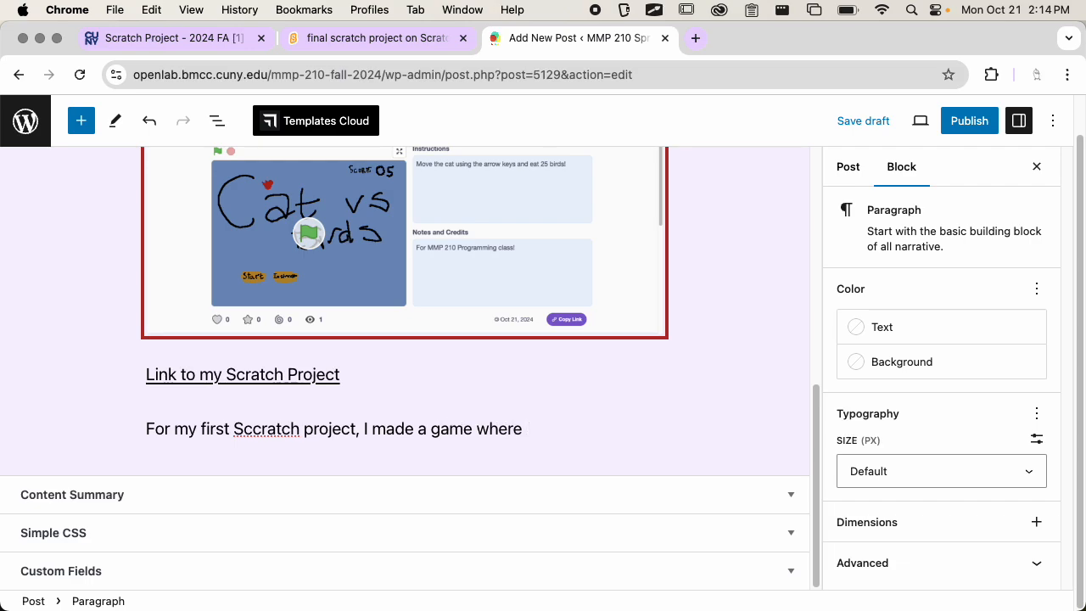
pyautogui.write('the player controls a ')
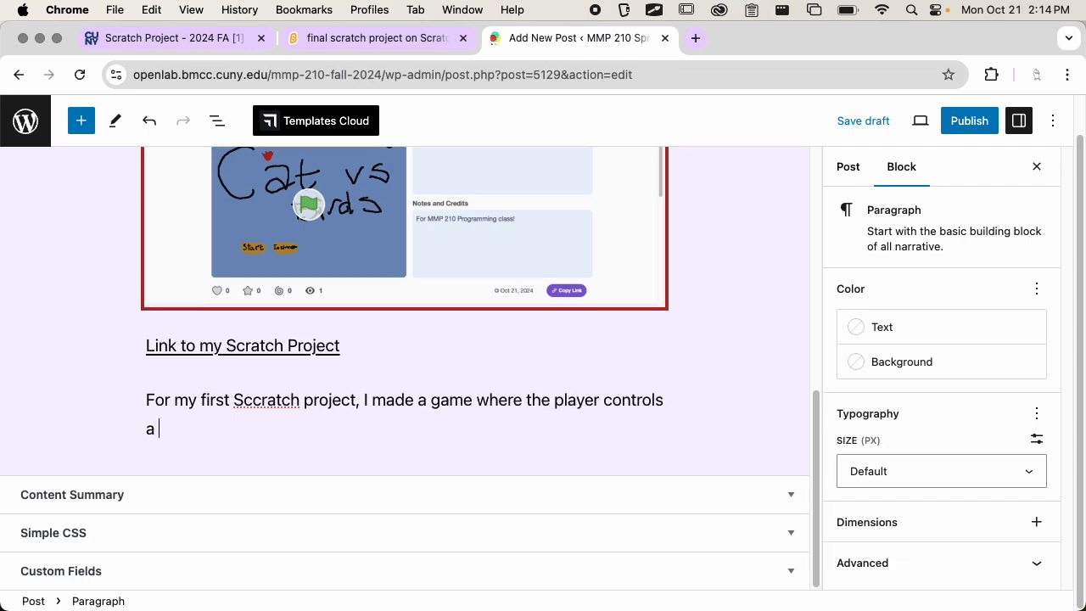
pyautogui.write('cat who w')
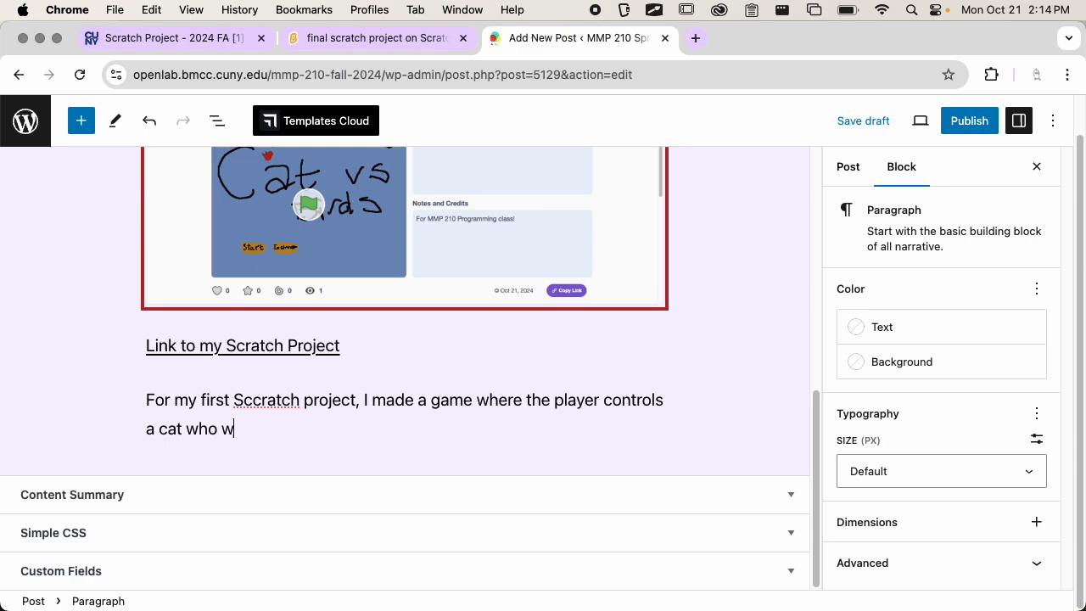
pyautogui.write('ants to eat bi')
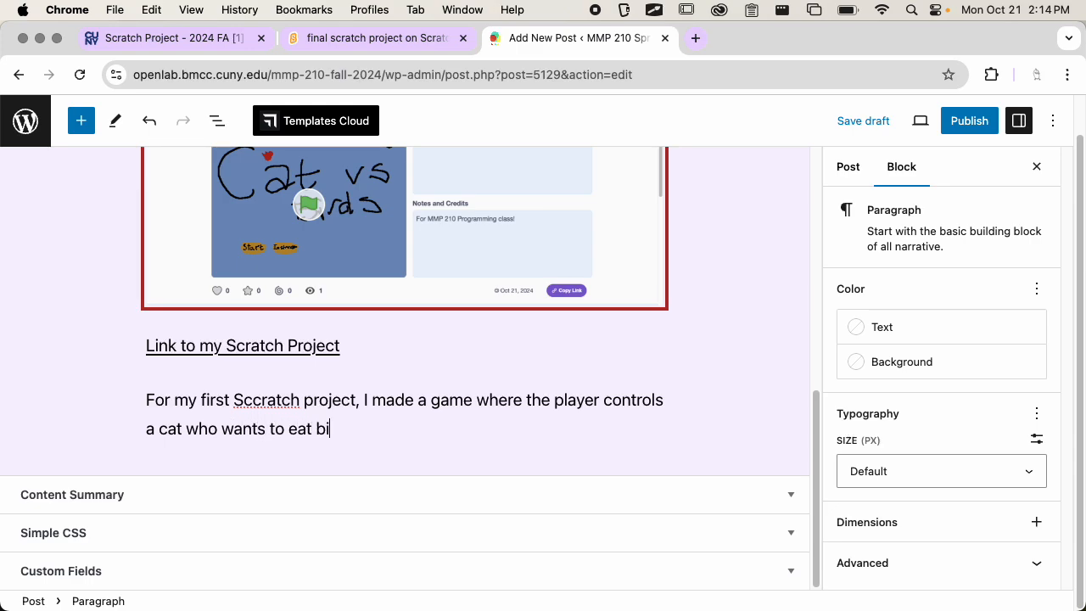
pyautogui.write('rds flying down the')
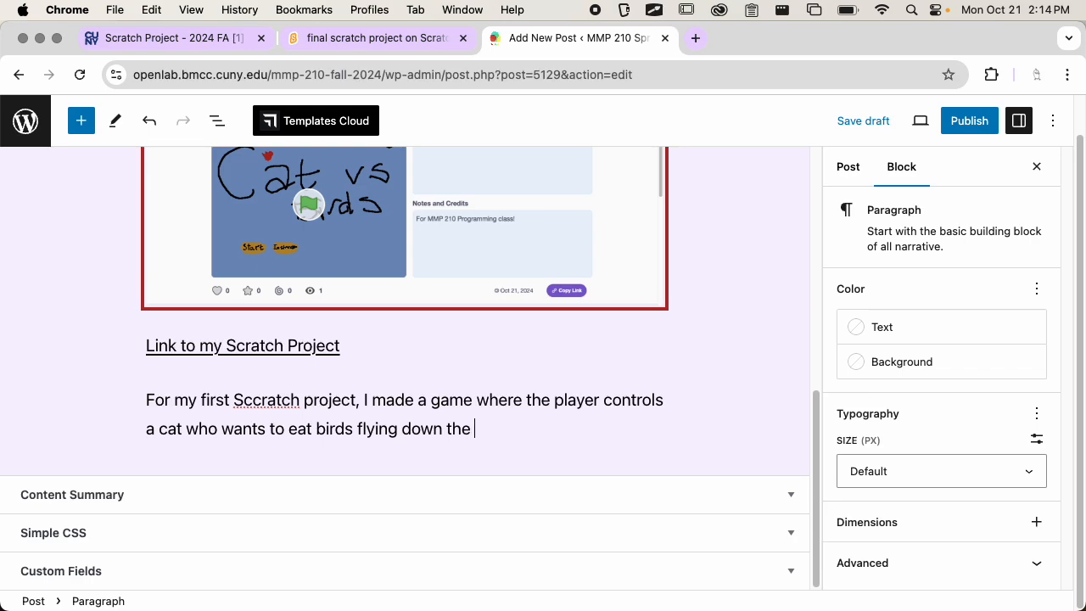
pyautogui.write(' game didnw')
pyautogui.press('BackSpace')
pyautogui.press('BackSpace')
pyautogui.press('BackSpace')
pyautogui.press('BackSpace')
pyautogui.write('inwo')
pyautogui.press('BackSpace')
pyautogui.press('BackSpace')
pyautogui.press('BackSpace')
pyautogui.press('BackSpace')
pyautogui.press('BackSpace')
pyautogui.write('window. The birds')
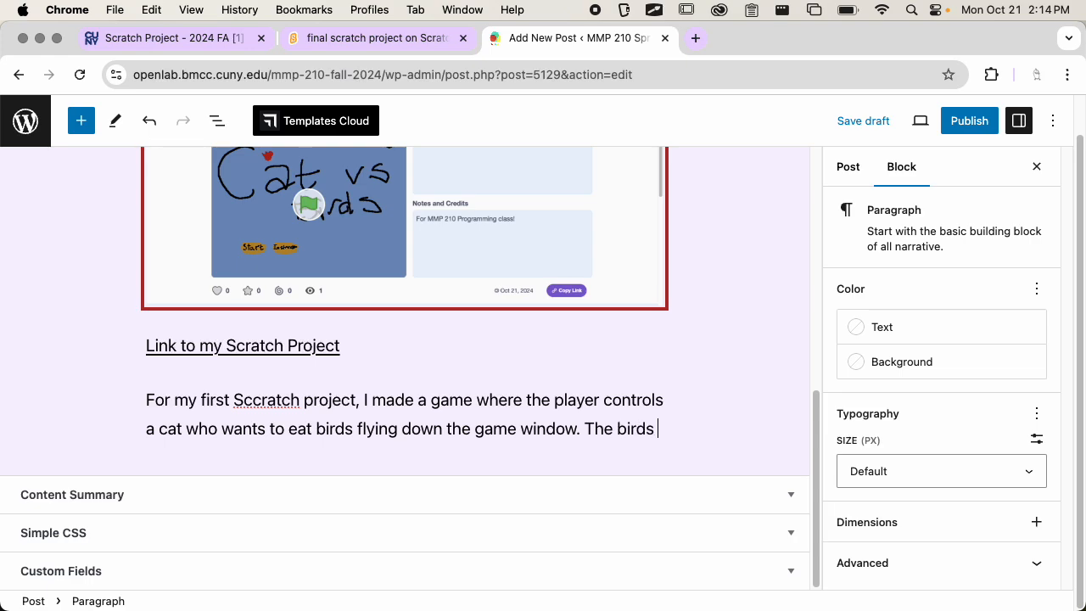
# Finish the paragraph with "can drop mice that attack the cat." and correct the misspelled "Sccratch" to "Scratch".
pyautogui.write(' can drop ')
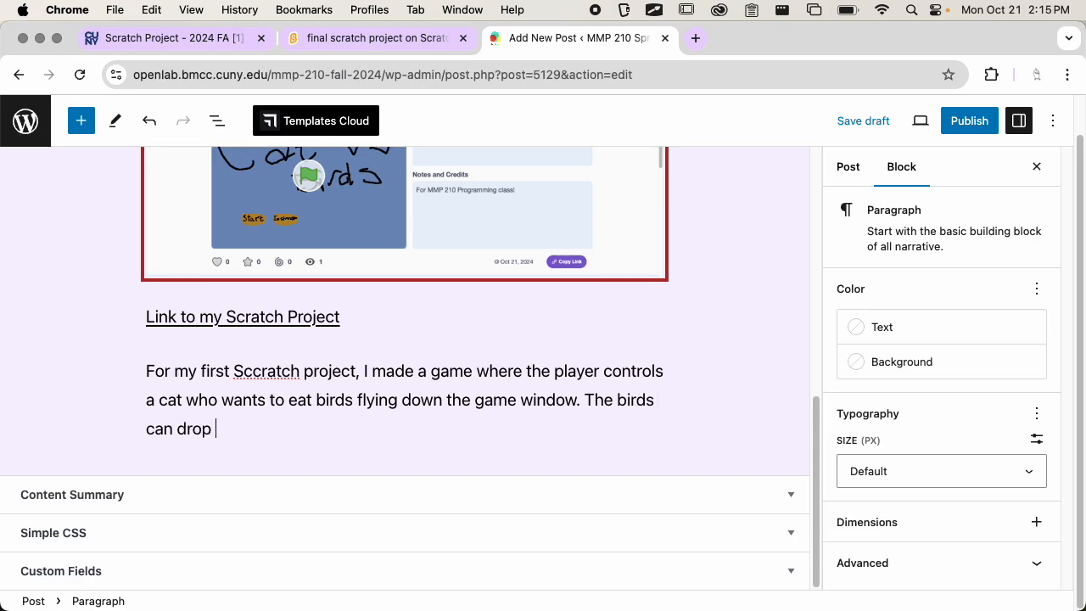
pyautogui.write('mice that attack the ')
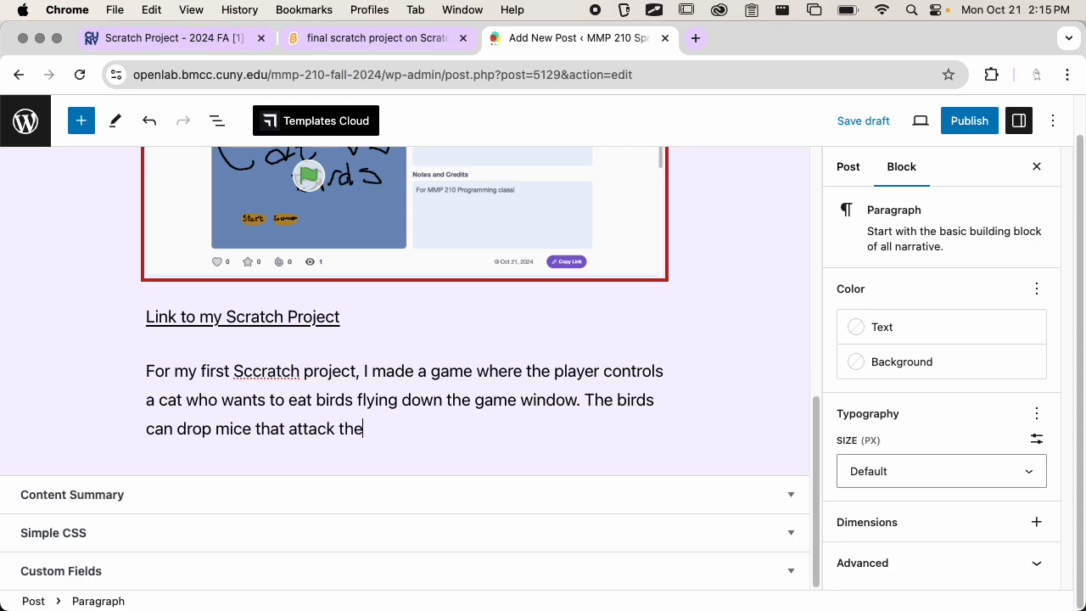
pyautogui.write('cat.')
pyautogui.click(244, 373)
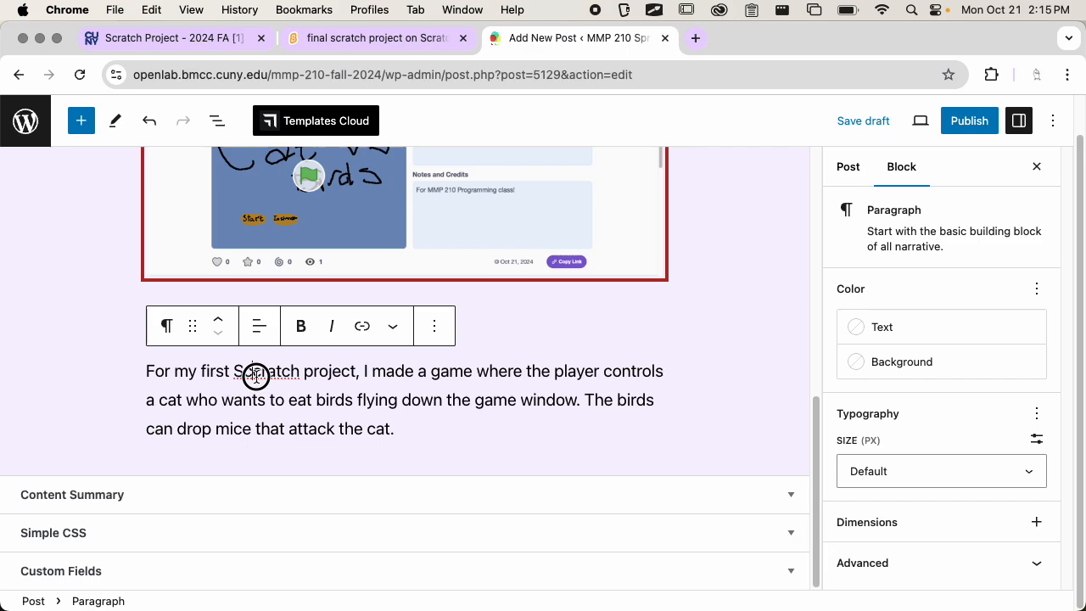
pyautogui.press('Delete')
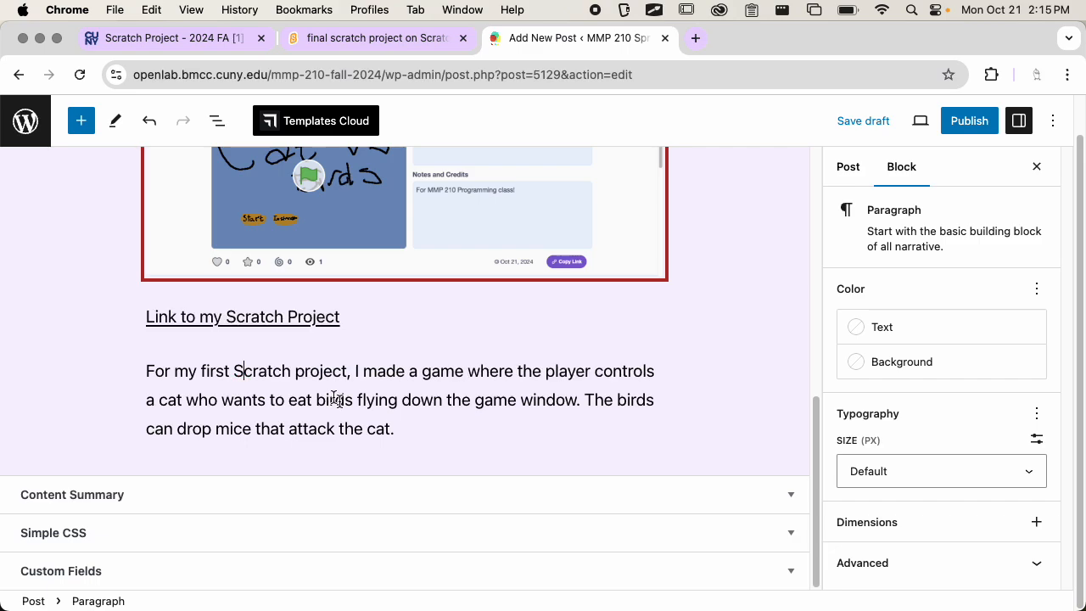
# Review the post's screenshot and text, and add an empty paragraph below the game description.
pyautogui.click(421, 427)
pyautogui.scroll(3, 750, 363)
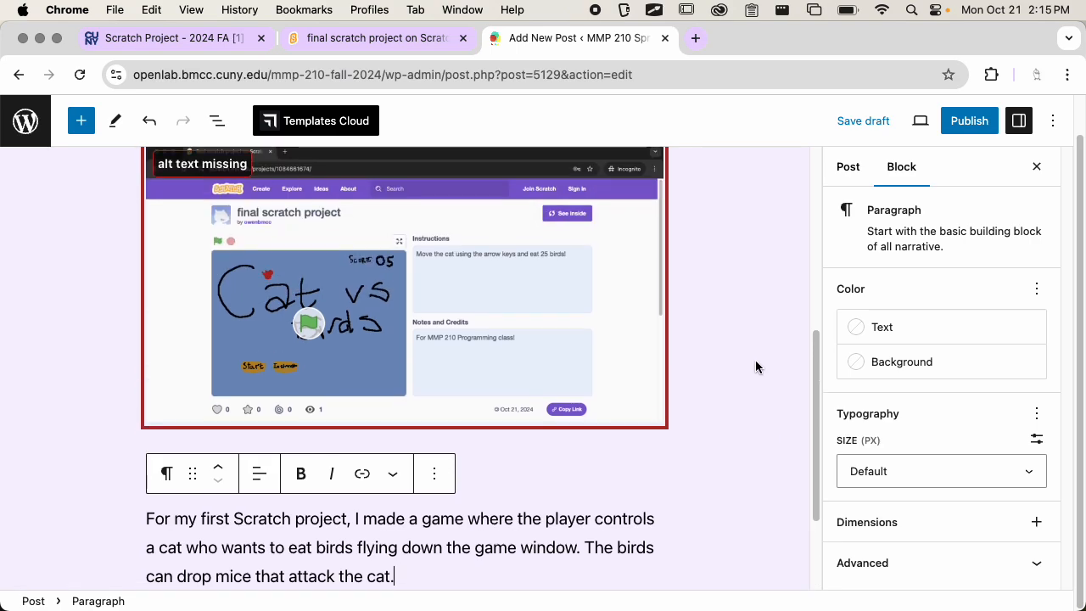
pyautogui.scroll(3, 756, 366)
pyautogui.scroll(-5, 756, 367)
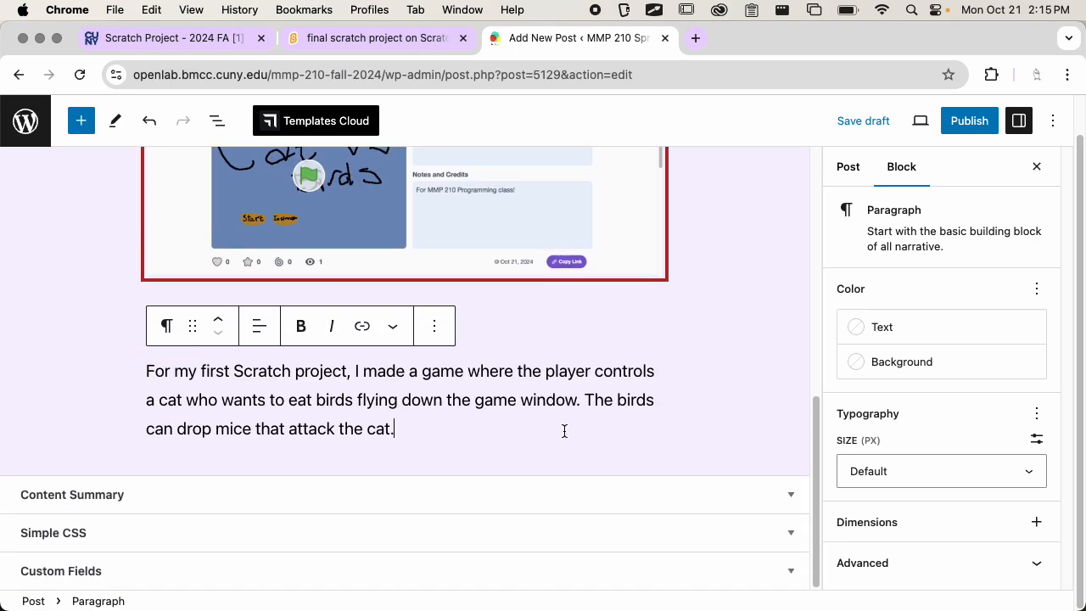
pyautogui.press('Return')
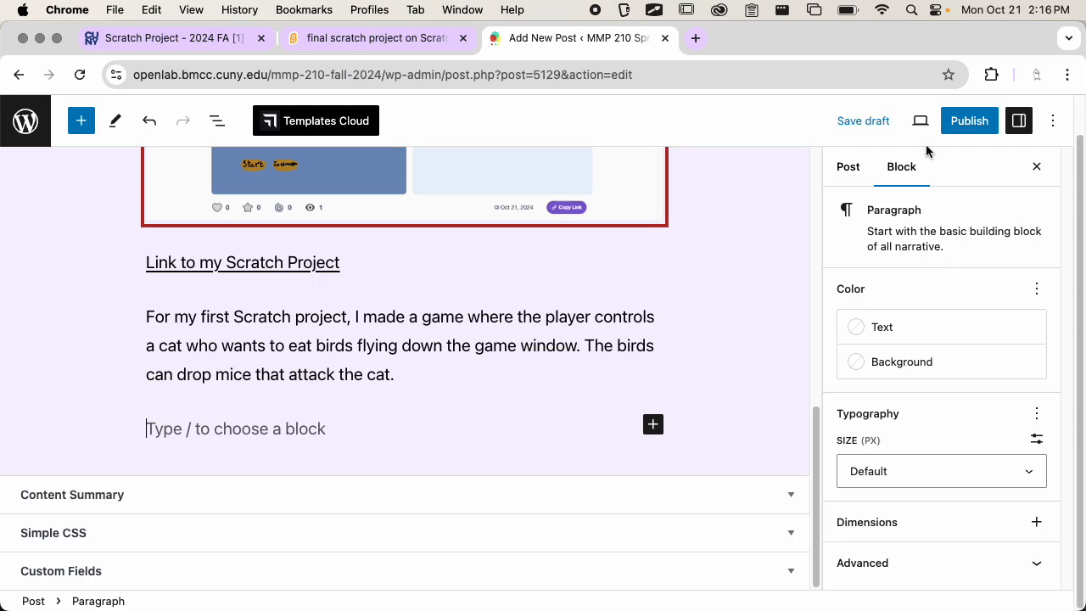
# Create a new post category named "Scratch Final Project" without a parent category and assign it to the post.
pyautogui.scroll(8, 709, 300)
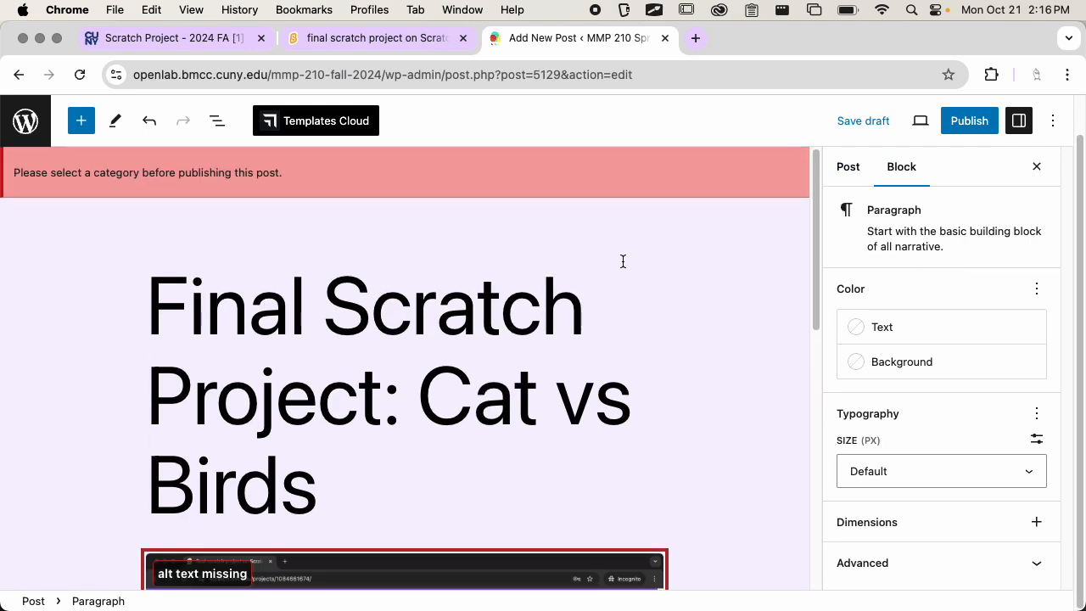
pyautogui.scroll(-7, 622, 261)
pyautogui.click(852, 176)
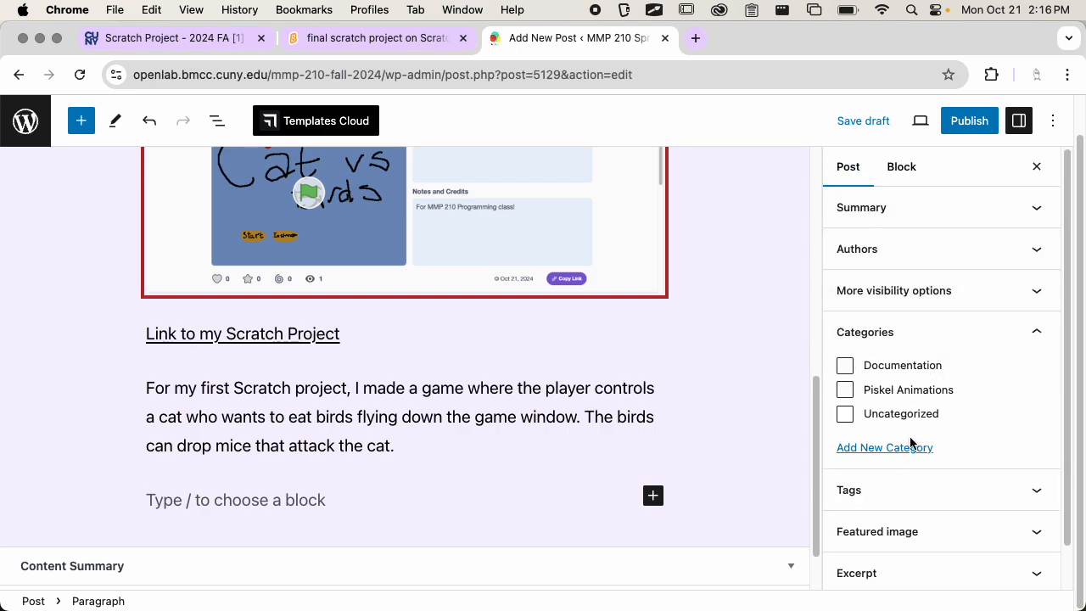
pyautogui.click(891, 449)
pyautogui.click(900, 497)
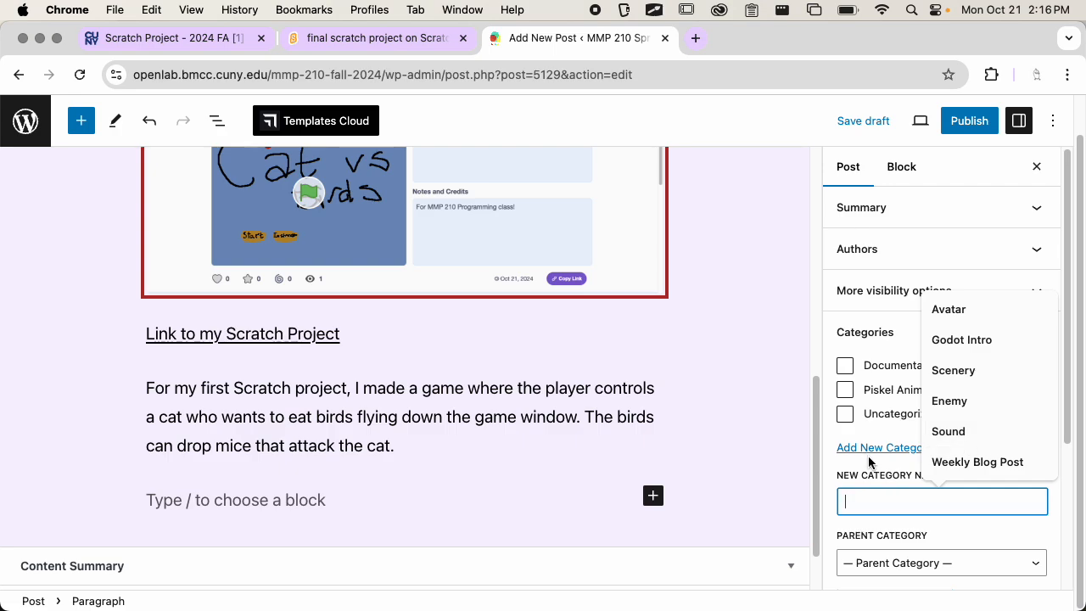
pyautogui.write('Scratch ')
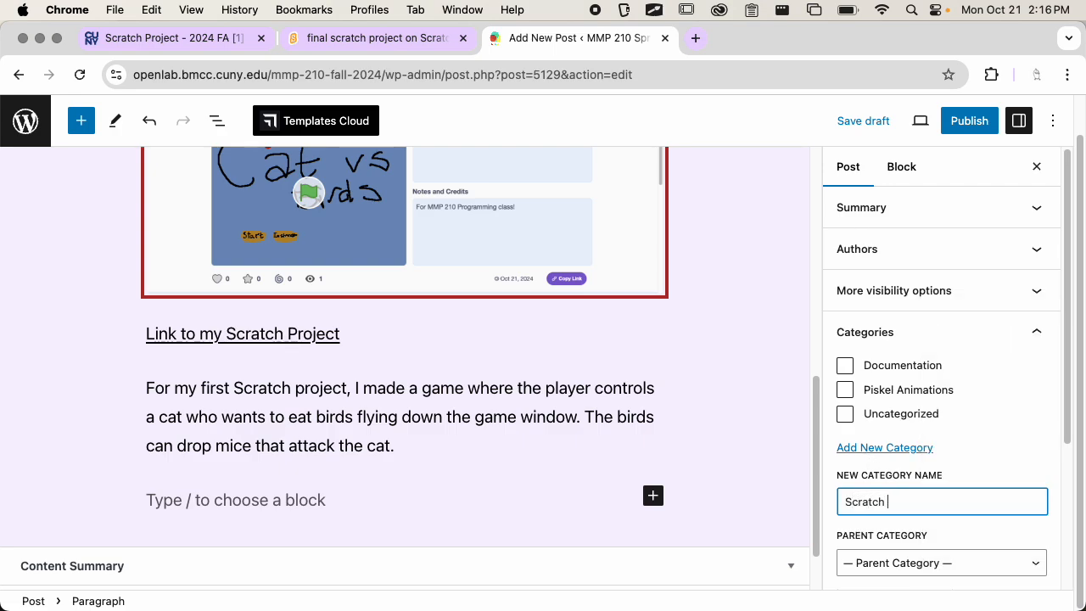
pyautogui.write('Final Project')
pyautogui.scroll(-1, 994, 388)
pyautogui.scroll(-5, 993, 388)
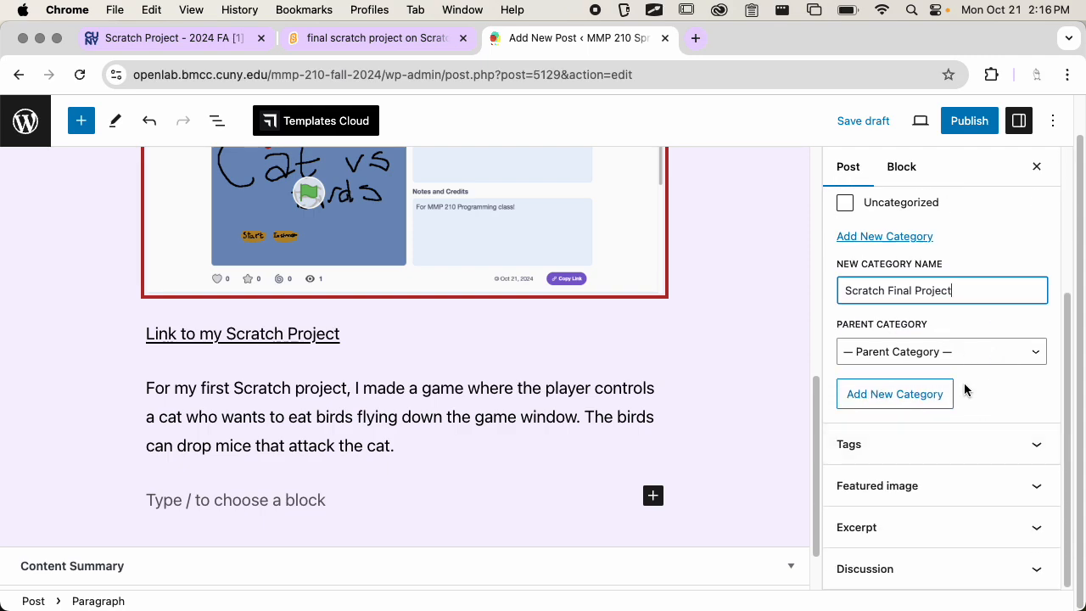
pyautogui.click(921, 397)
pyautogui.scroll(2, 955, 376)
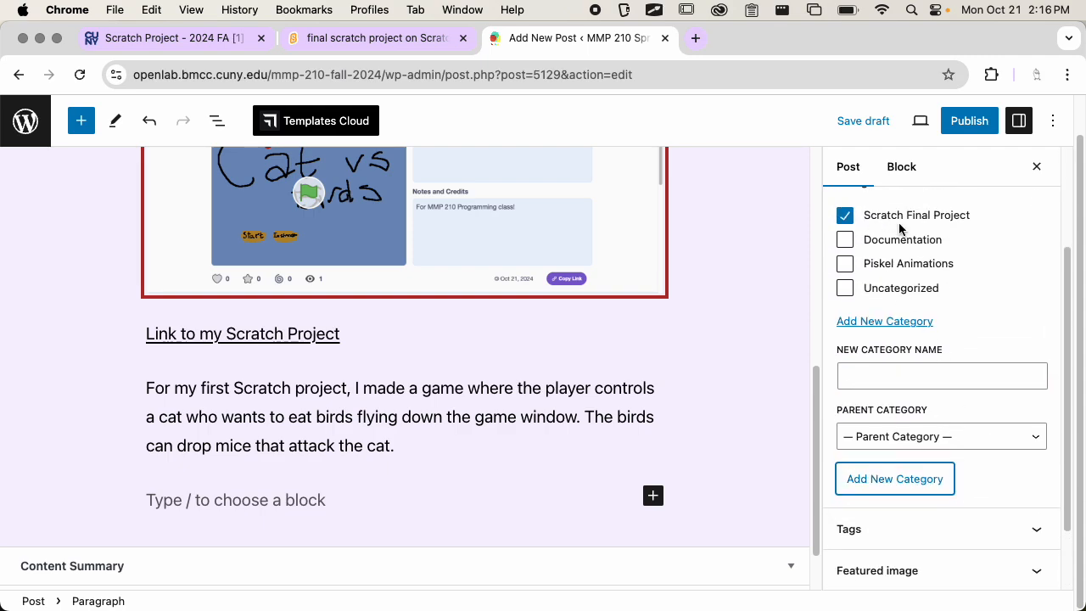
pyautogui.scroll(3, 877, 283)
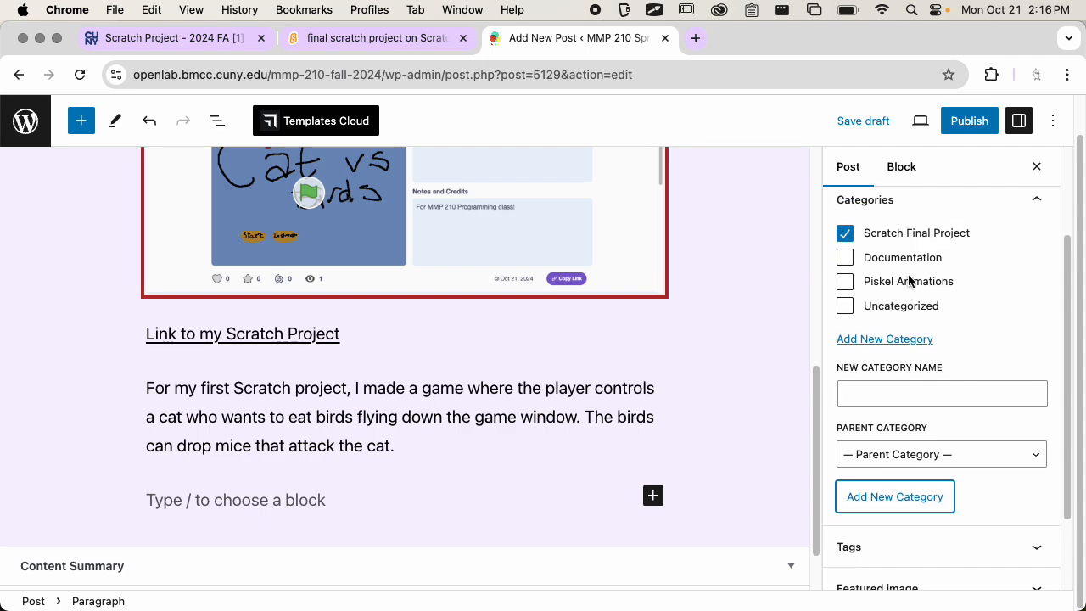
# Publish the Cat vs Birds post and copy its post address.
pyautogui.click(969, 120)
pyautogui.click(904, 199)
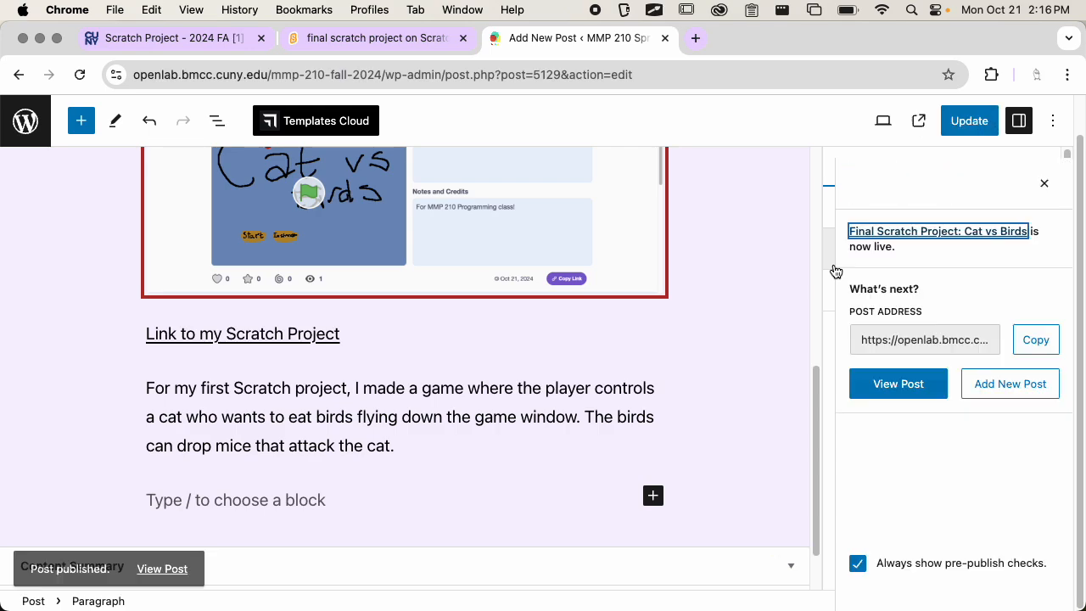
pyautogui.click(1035, 341)
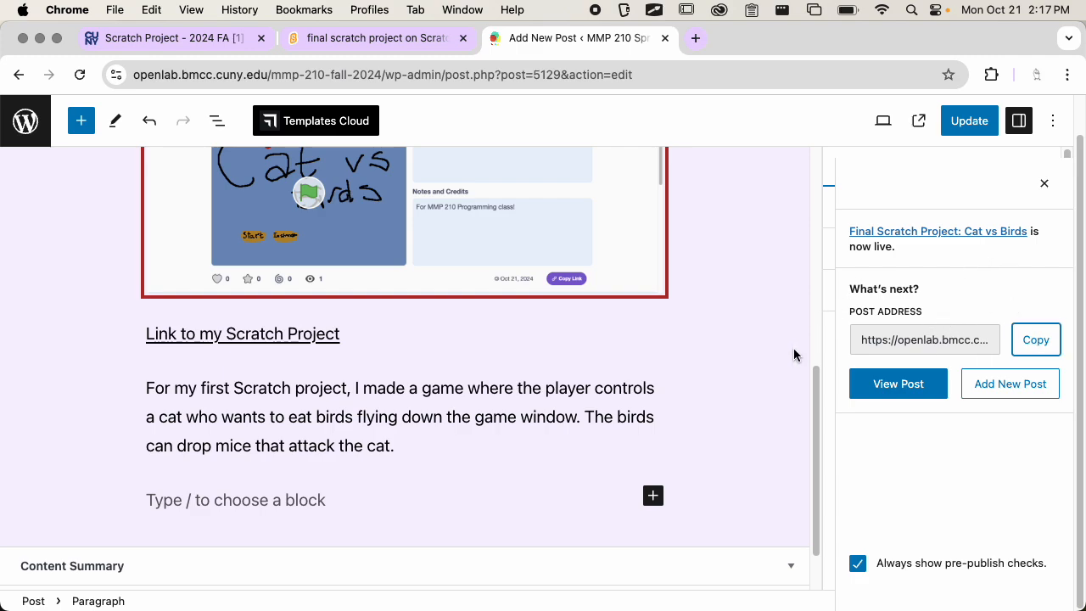
pyautogui.click(984, 296)
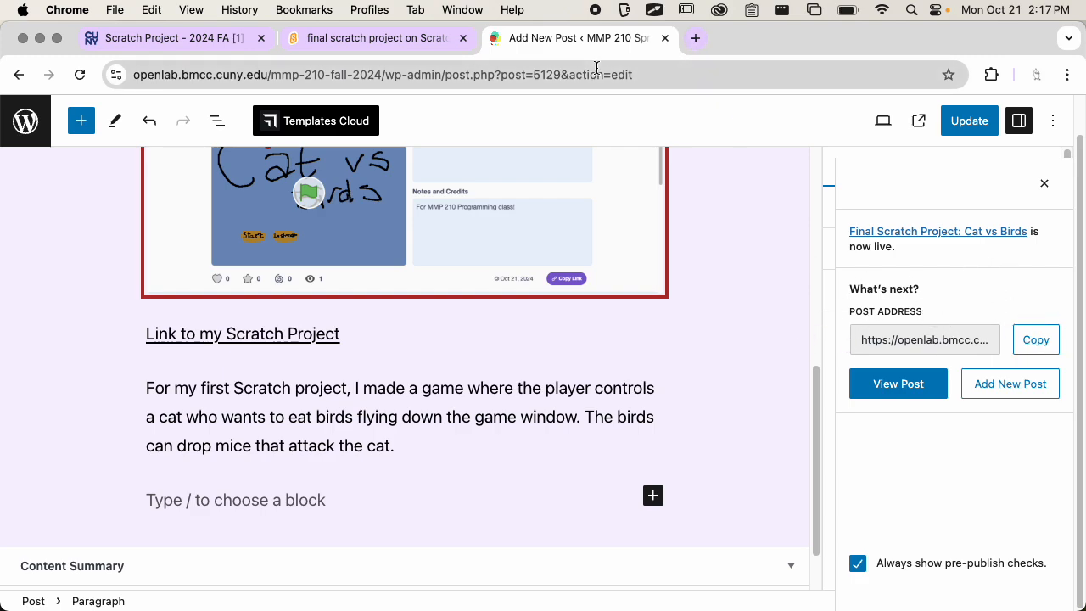